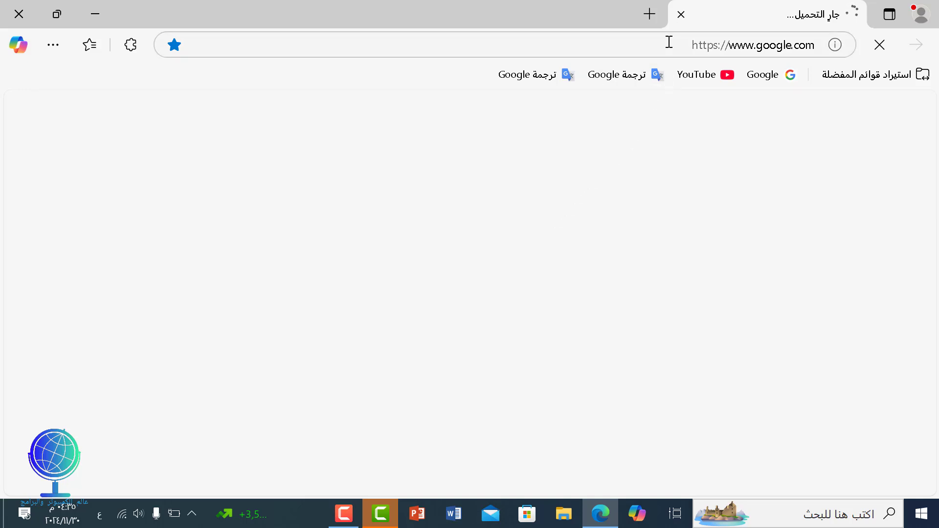
click(668, 43)
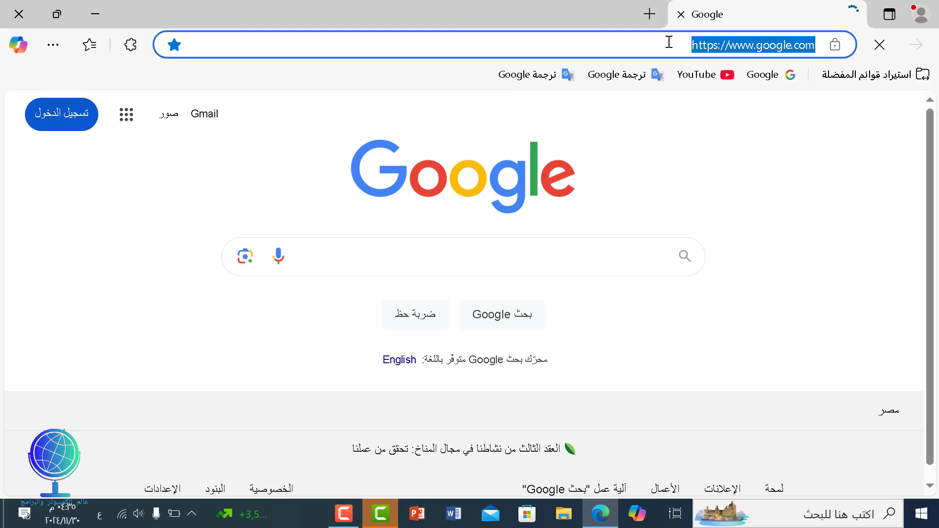
right_click(668, 42)
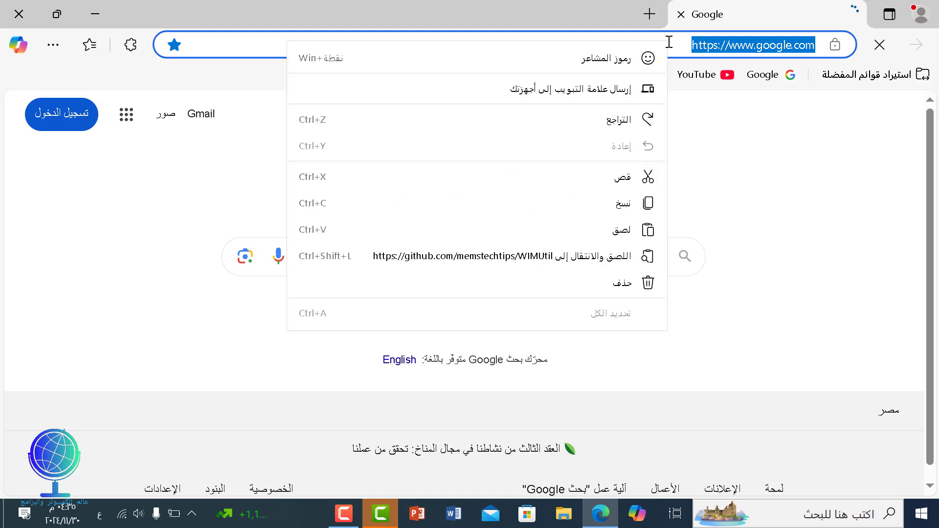
click(630, 230)
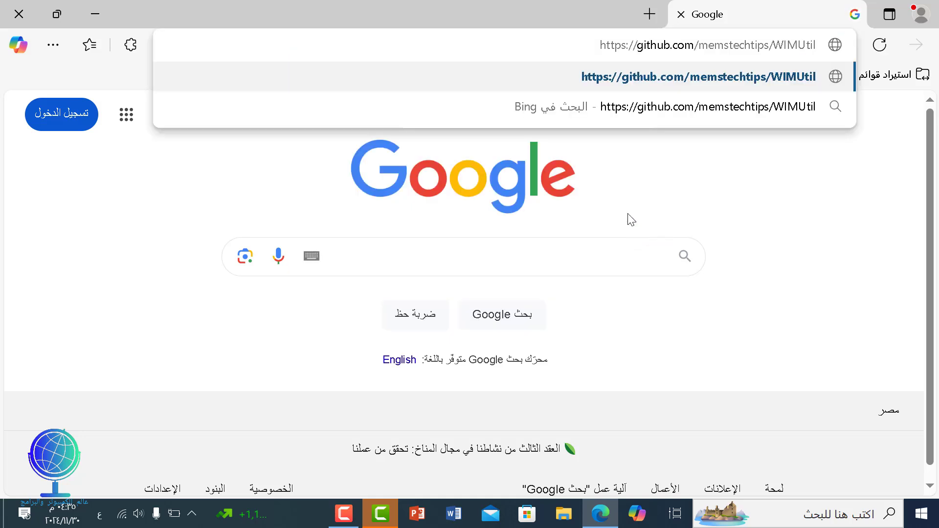
click(636, 82)
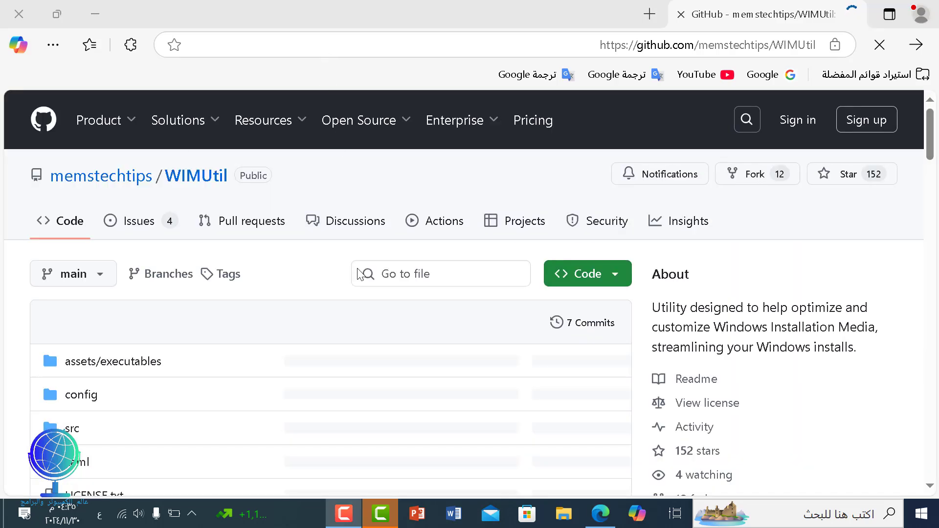
Copy the WIMUtil launch command from the README's "Paste and Run the Command" section and close the browser.
scroll(358, 274, down, 10)
scroll(360, 273, down, 15)
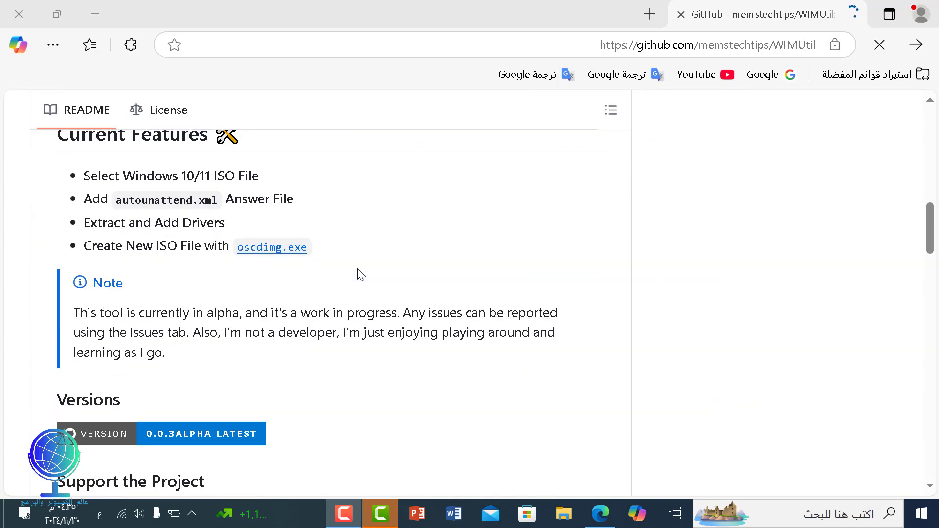
scroll(358, 272, down, 8)
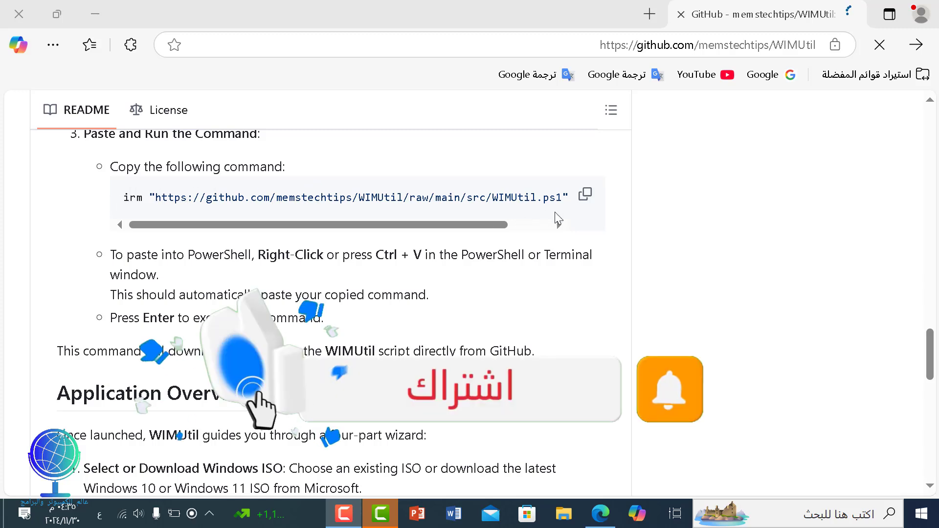
click(584, 196)
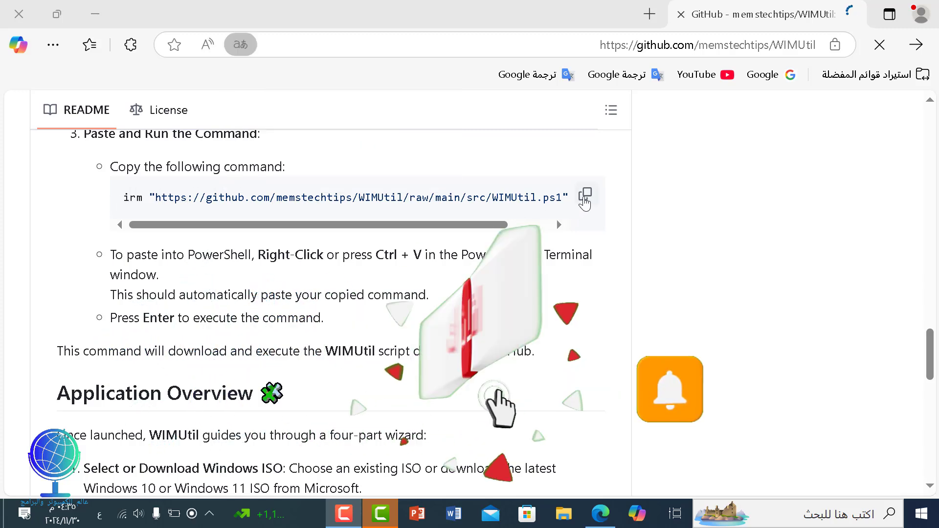
click(3, 5)
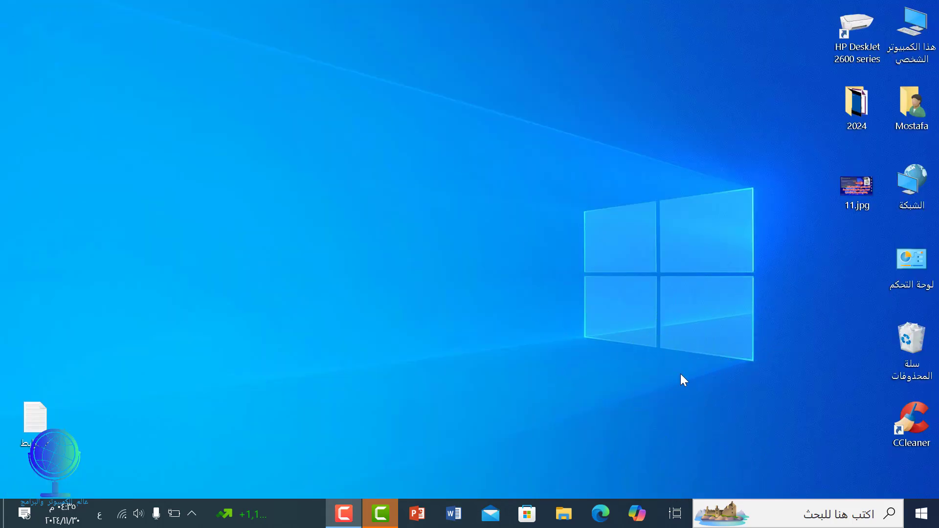
Search Windows for "powe" with the English keyboard layout and launch Windows PowerShell as administrator.
click(784, 514)
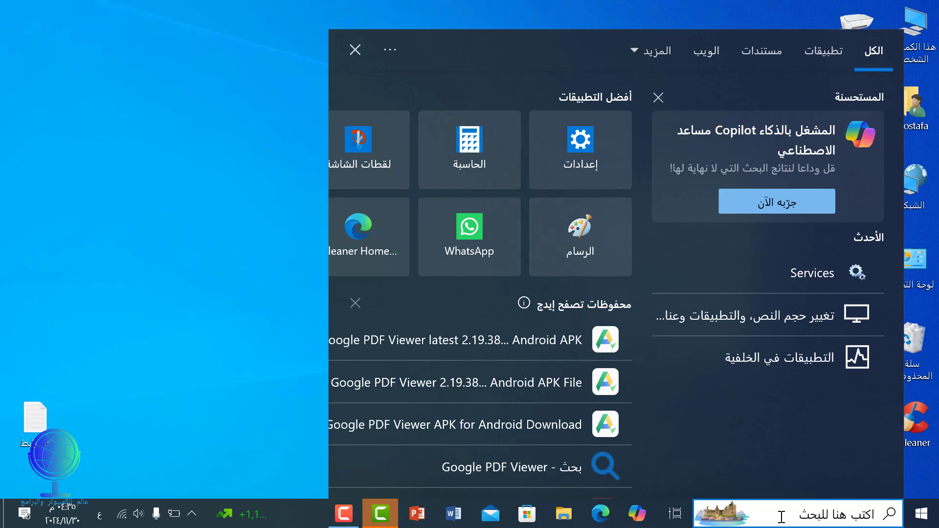
key(alt+shift)
text(powe)
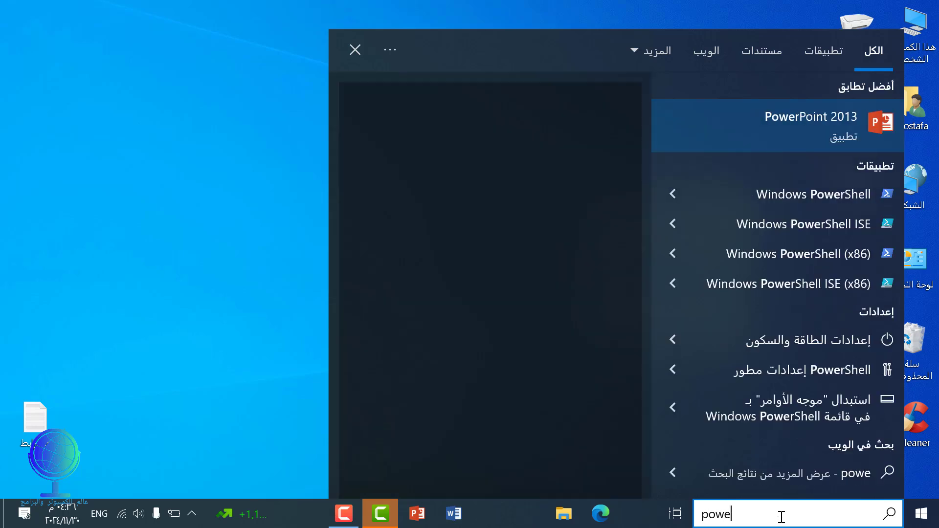
right_click(759, 191)
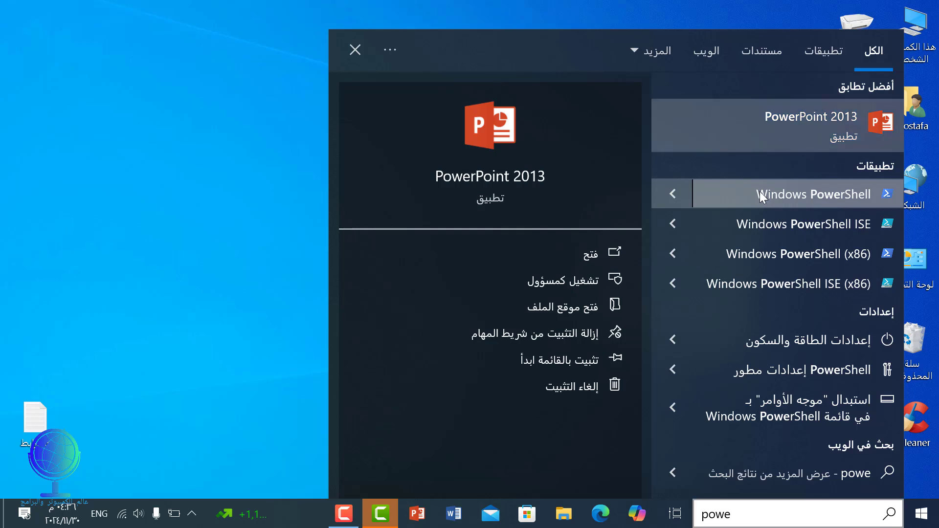
click(715, 209)
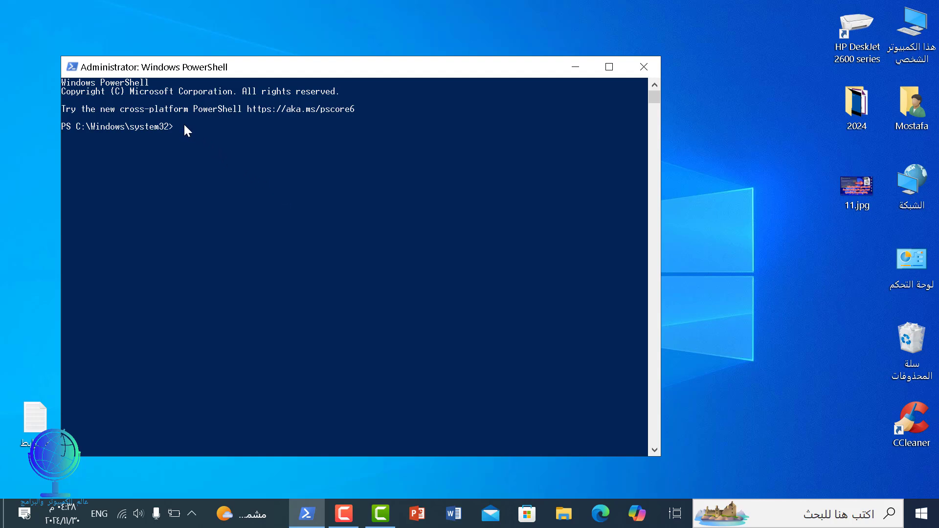
key(ctrl+v)
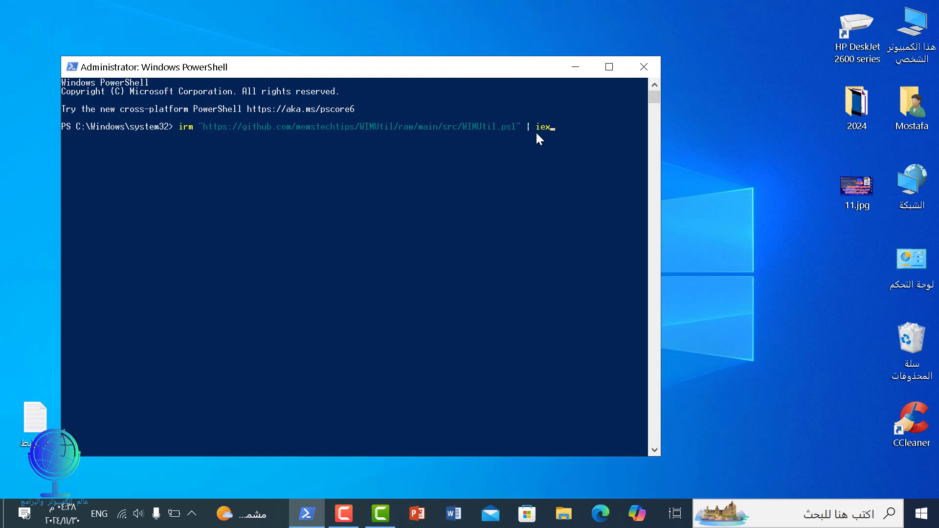
click(553, 132)
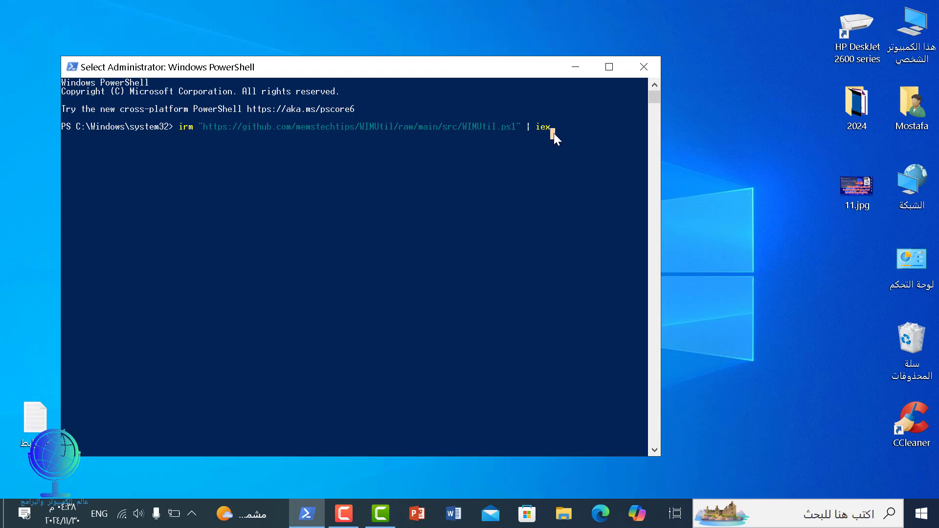
key(Return)
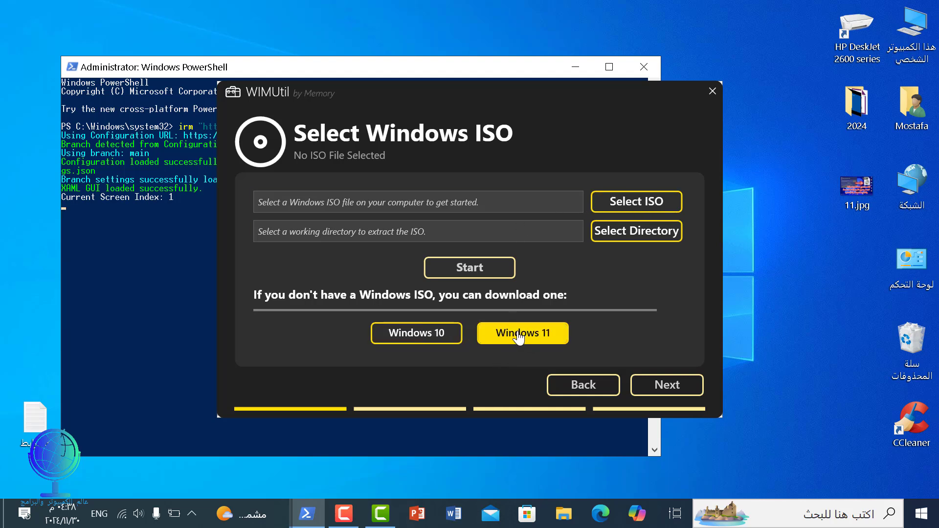
Go to Microsoft's Windows 11 download page from WIMUtil and request the Windows 11 (multi-edition ISO for x64 devices).
click(528, 335)
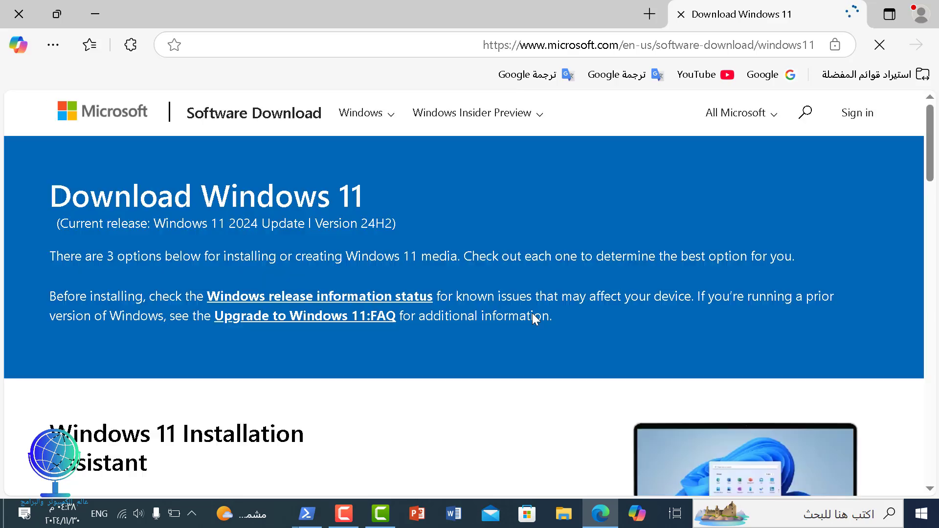
scroll(528, 320, down, 10)
scroll(504, 327, down, 10)
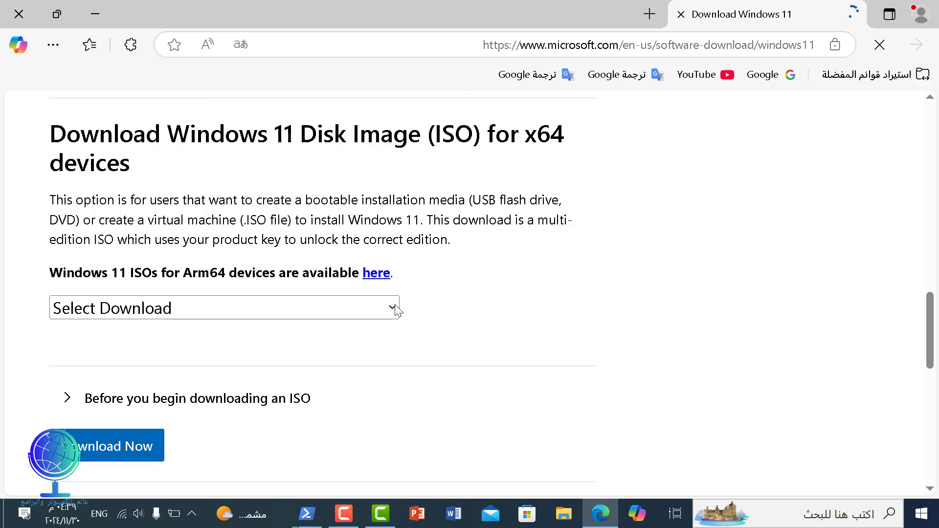
click(395, 309)
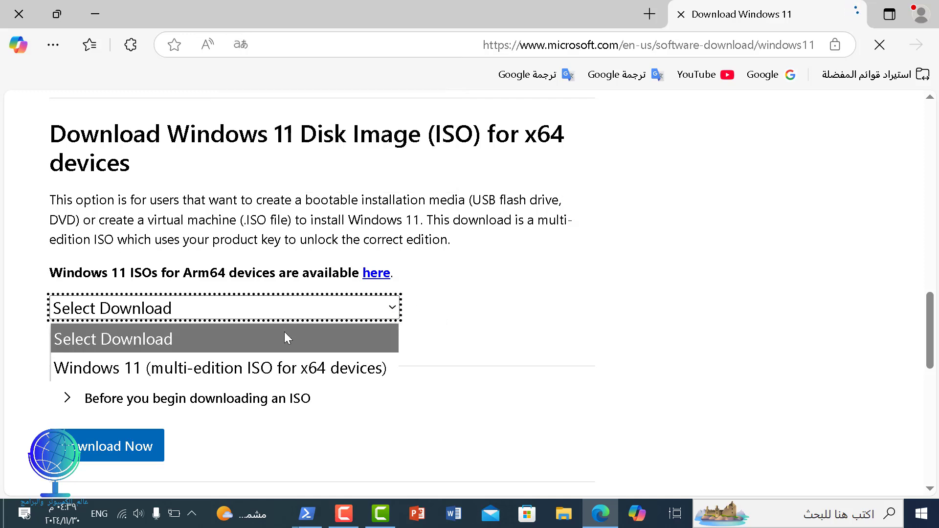
click(310, 379)
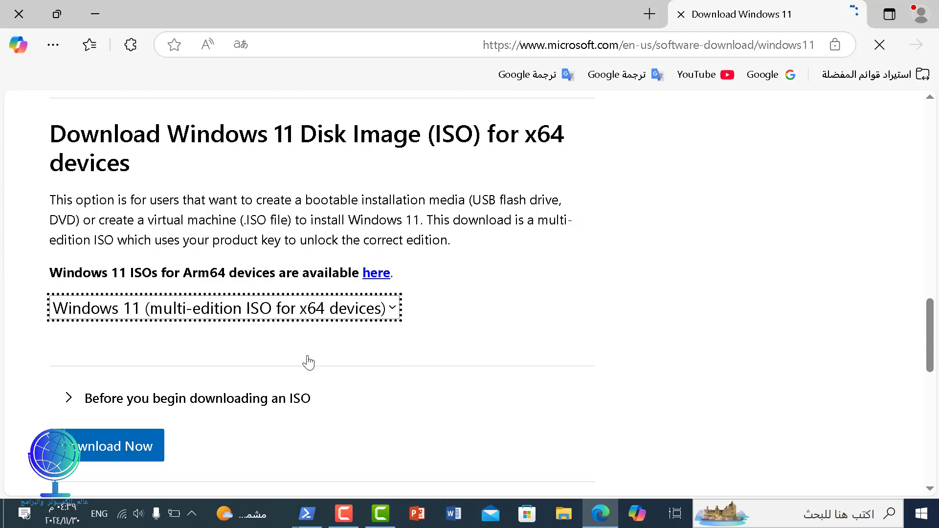
click(125, 448)
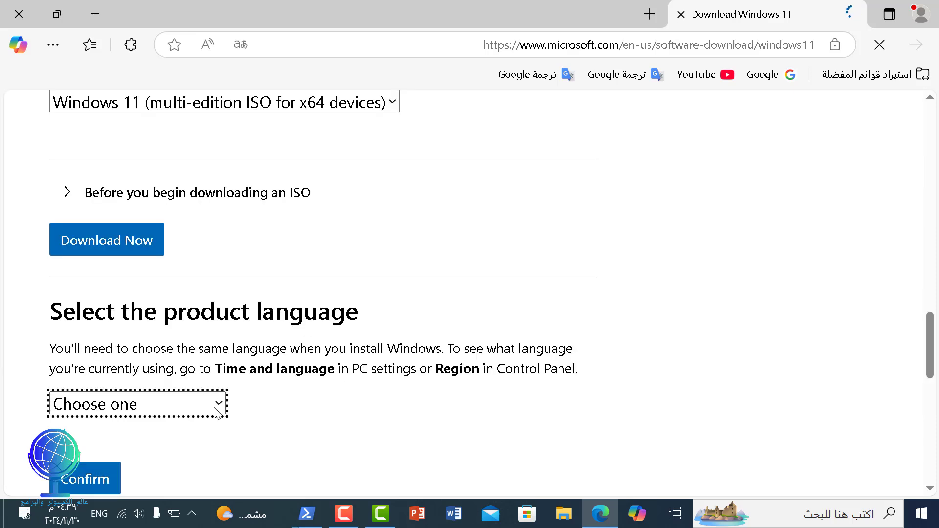
Choose Arabic as the product language for the Windows 11 ISO and confirm it.
click(217, 406)
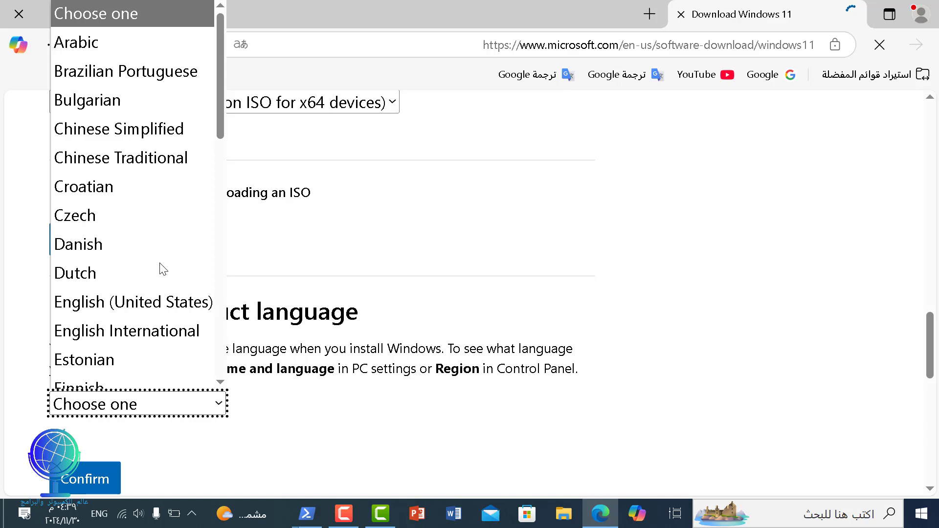
scroll(162, 266, down, 1)
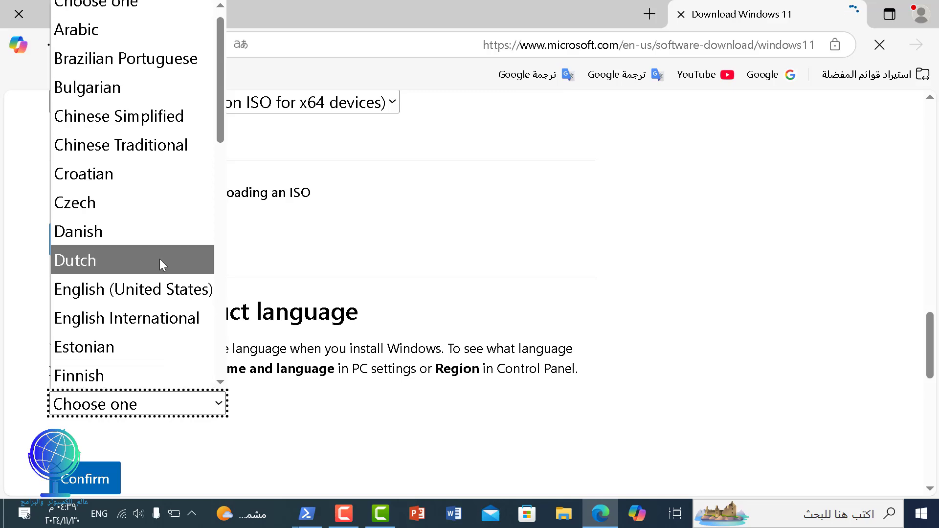
click(117, 31)
scroll(119, 406, down, 5)
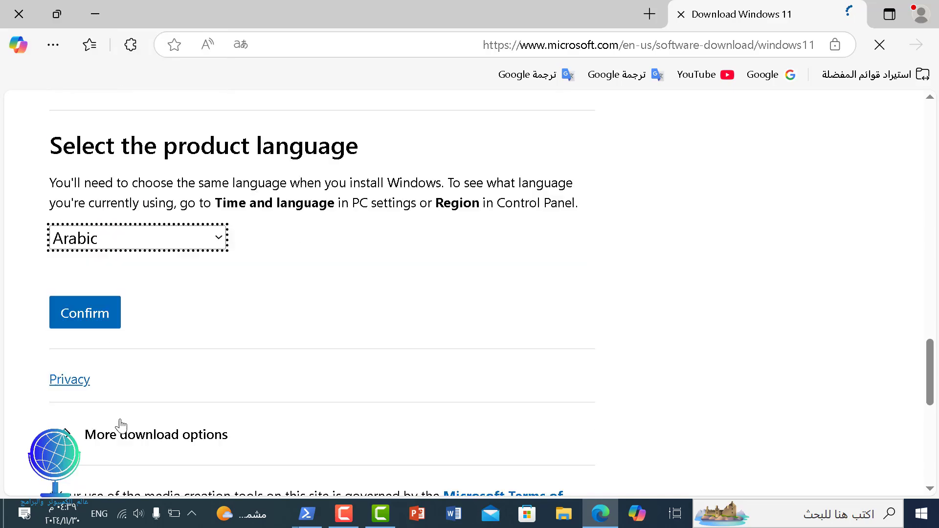
click(86, 238)
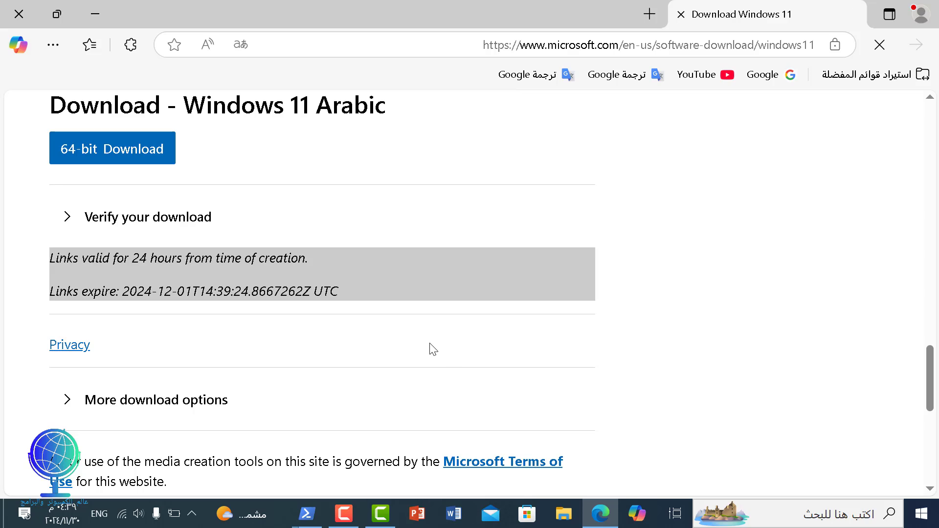
Start the 64-bit download of Win11_24H2_Arabic_x64.iso in the download manager and close the browser.
scroll(294, 297, up, 2)
scroll(294, 297, up, 2)
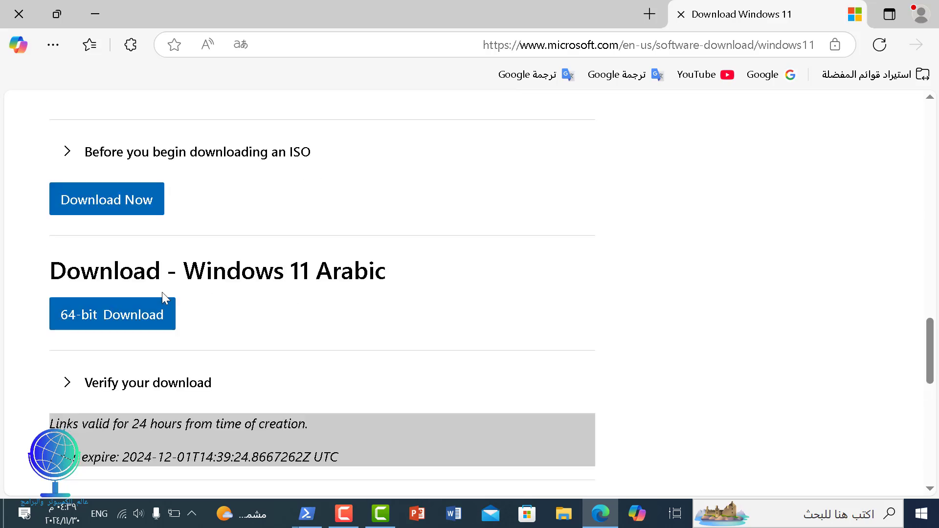
click(109, 322)
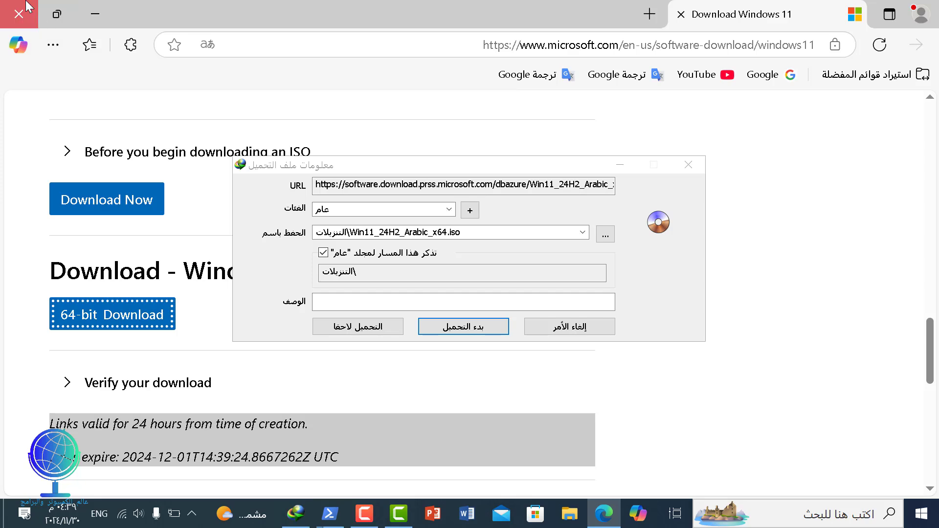
click(19, 14)
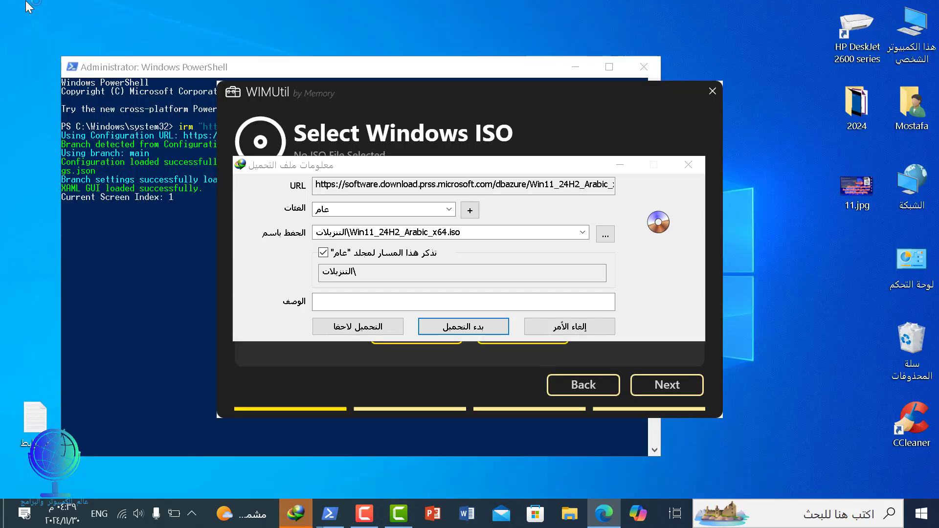
click(478, 325)
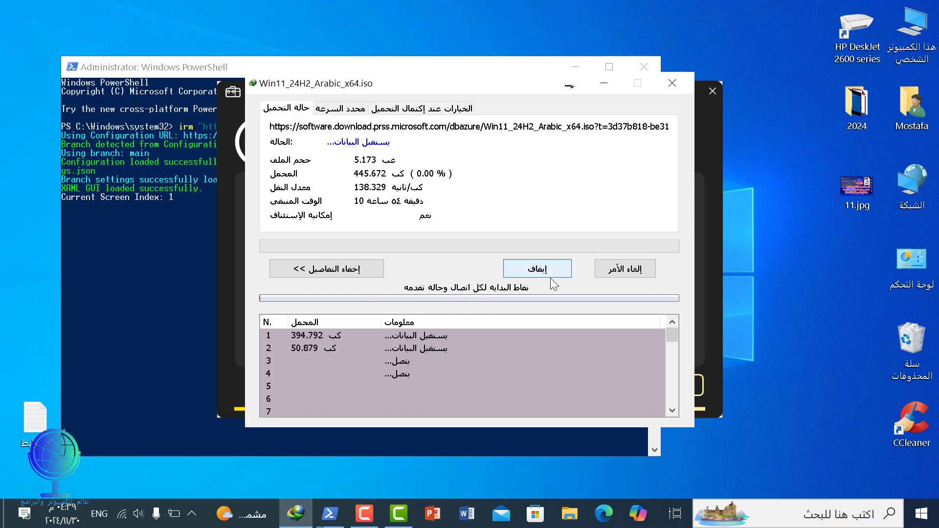
Hide the details of the running ISO download, stop it, and close its progress window.
click(328, 269)
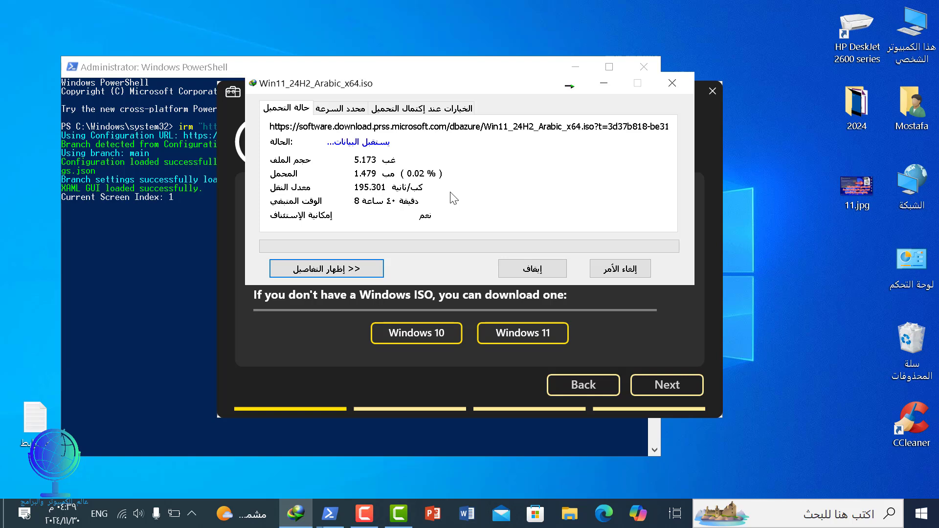
click(542, 266)
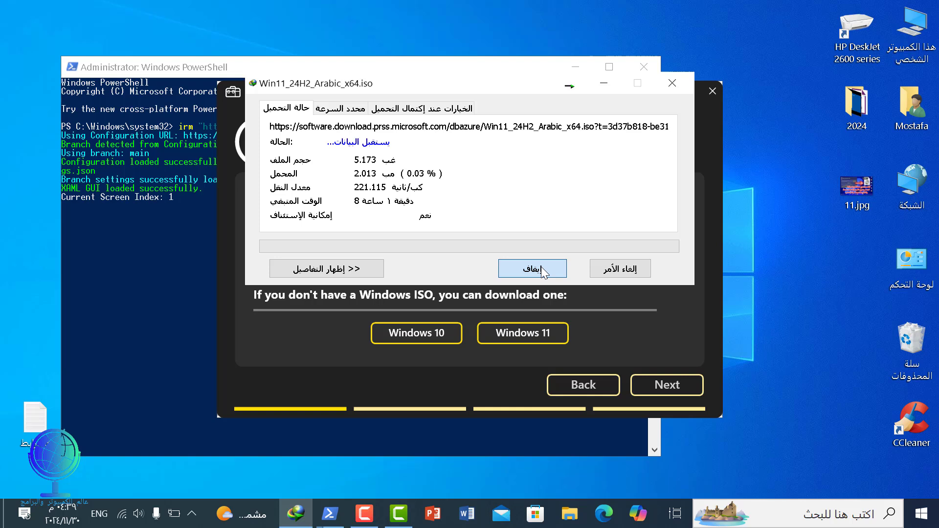
click(672, 83)
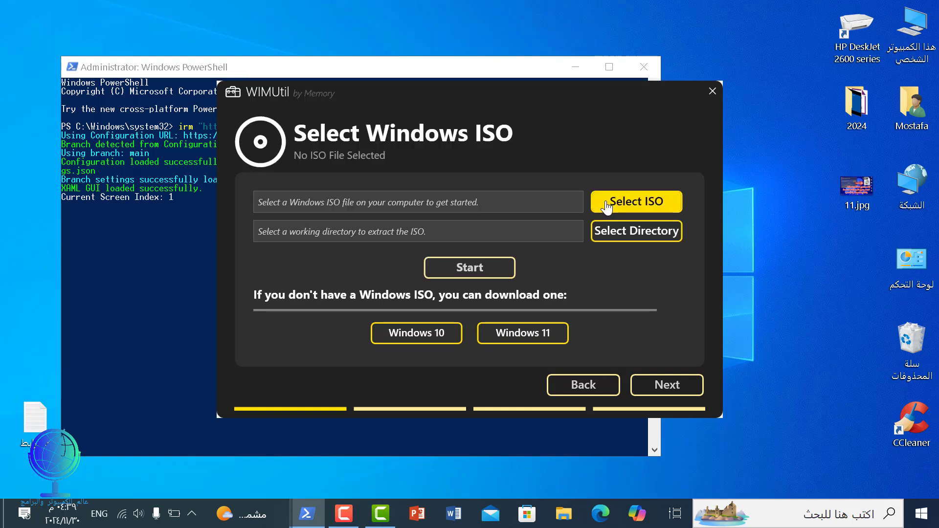
Select Win11_24H2_Arabic_x64.iso from the أسطوانات ويندوز folder inside أسطوانات on Programs (K:) as the Windows ISO.
click(632, 207)
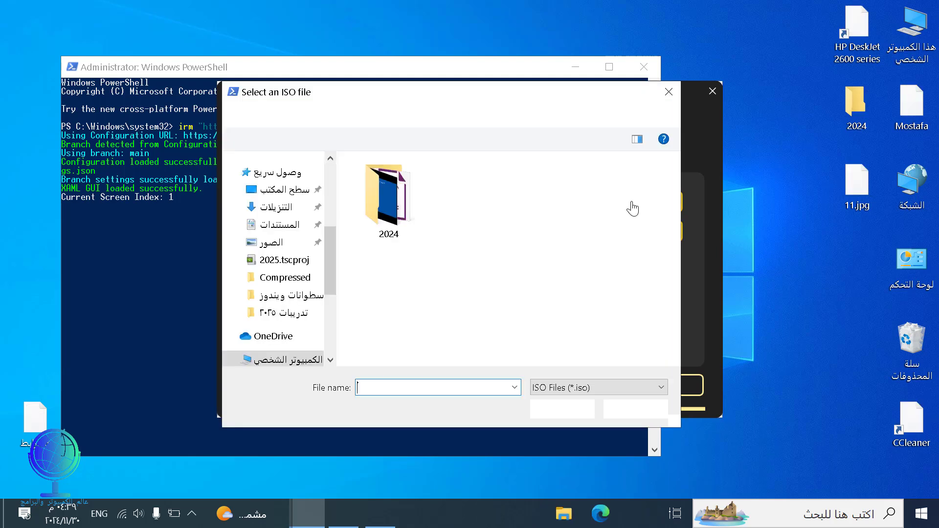
scroll(307, 257, down, 2)
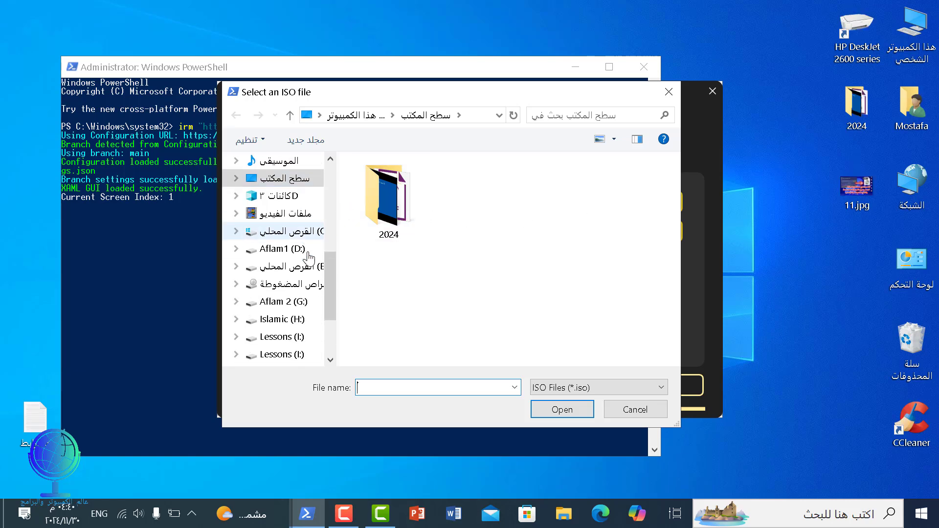
scroll(307, 259, down, 2)
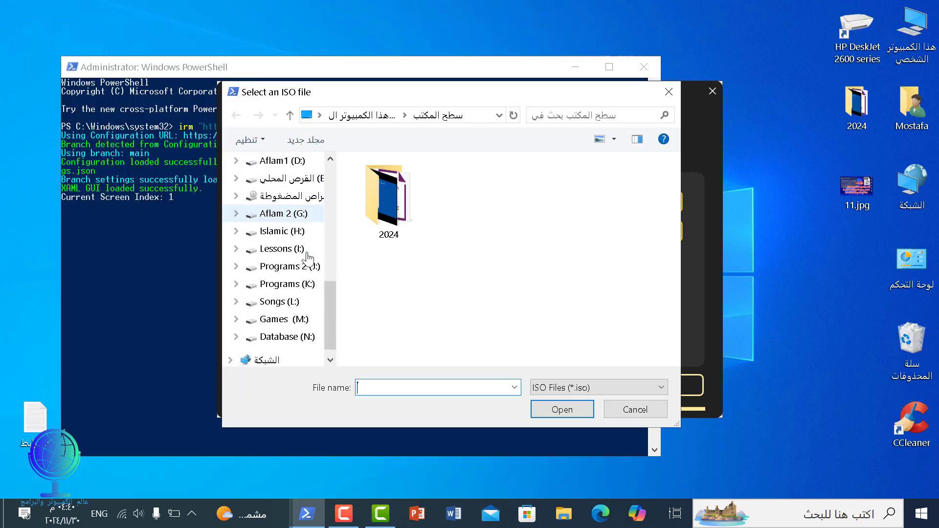
click(293, 266)
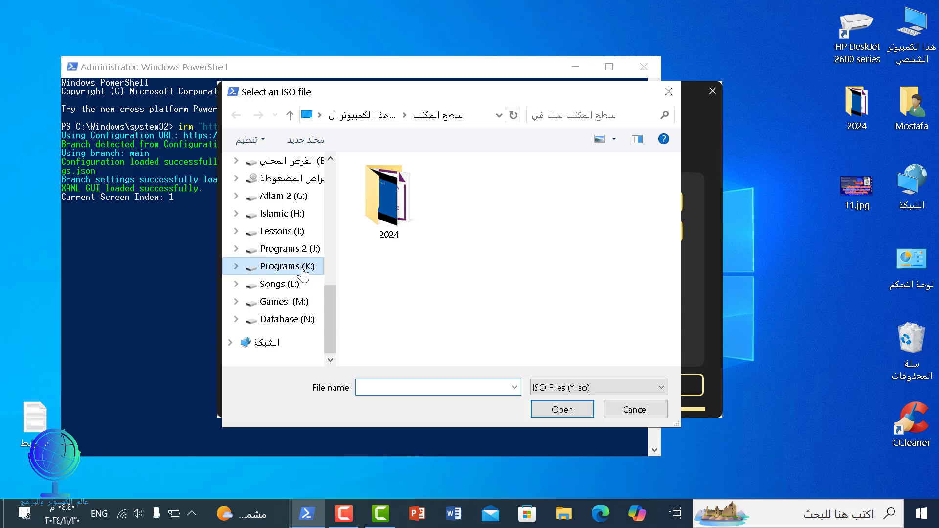
scroll(399, 245, down, 8)
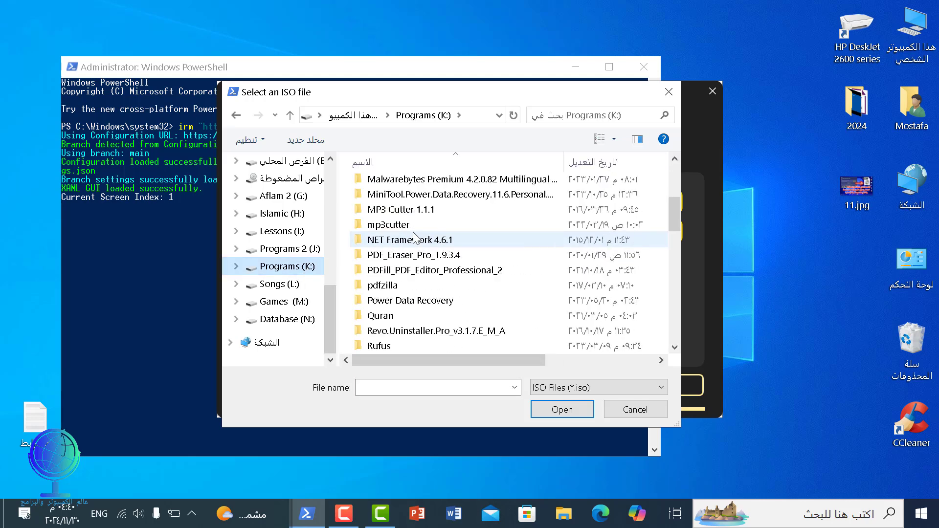
scroll(416, 238, down, 3)
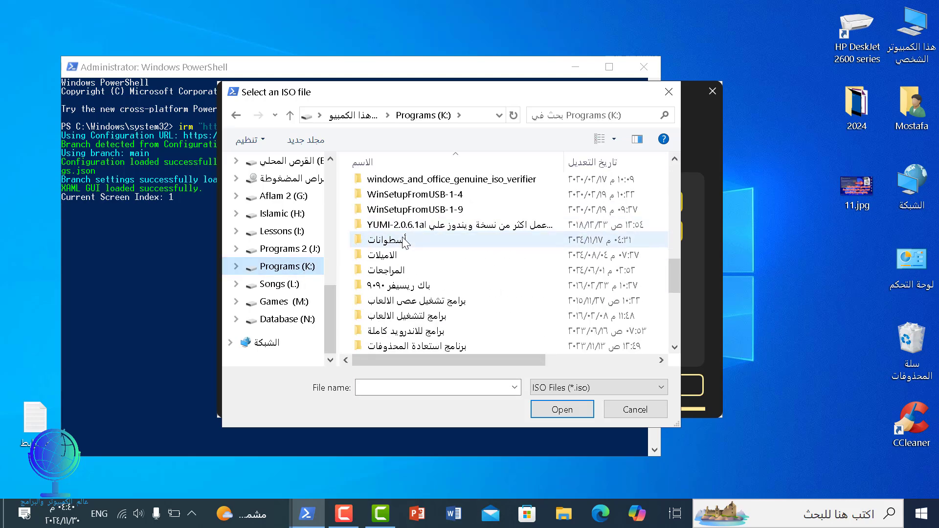
double_click(404, 240)
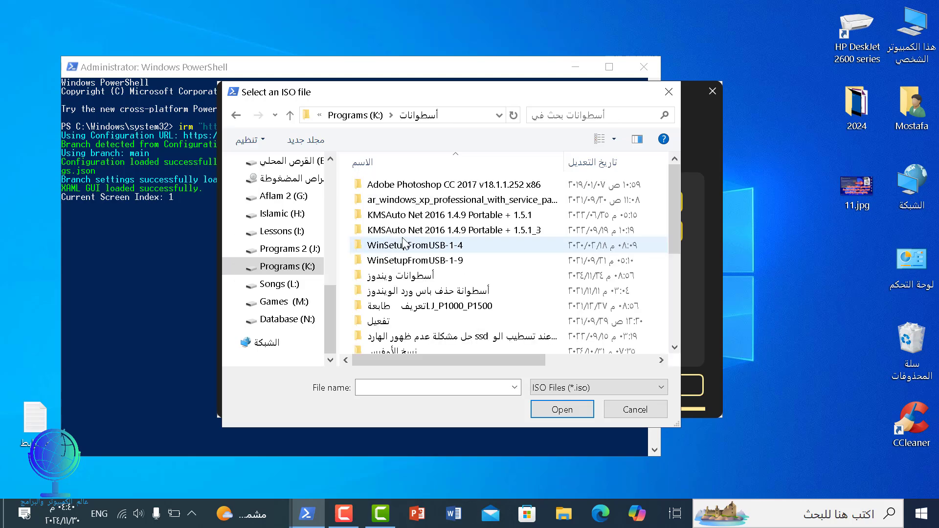
double_click(409, 280)
scroll(416, 273, down, 2)
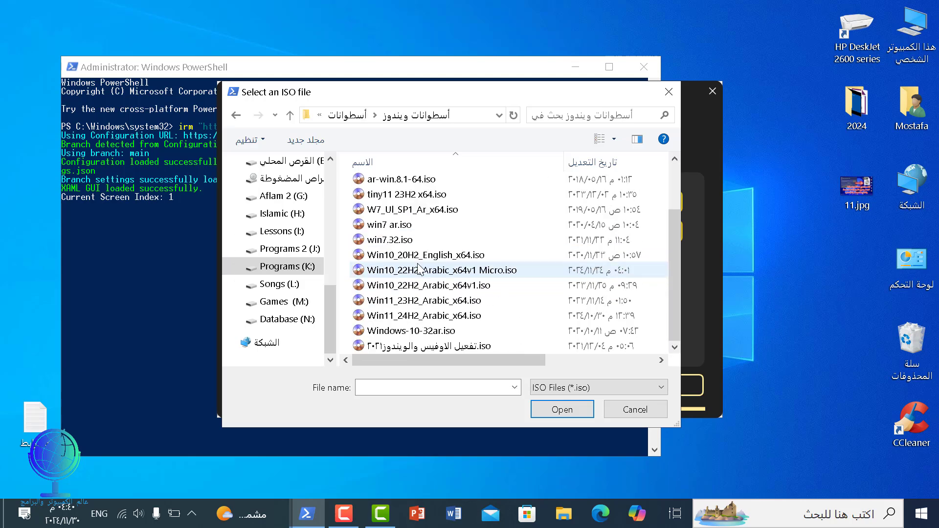
click(425, 316)
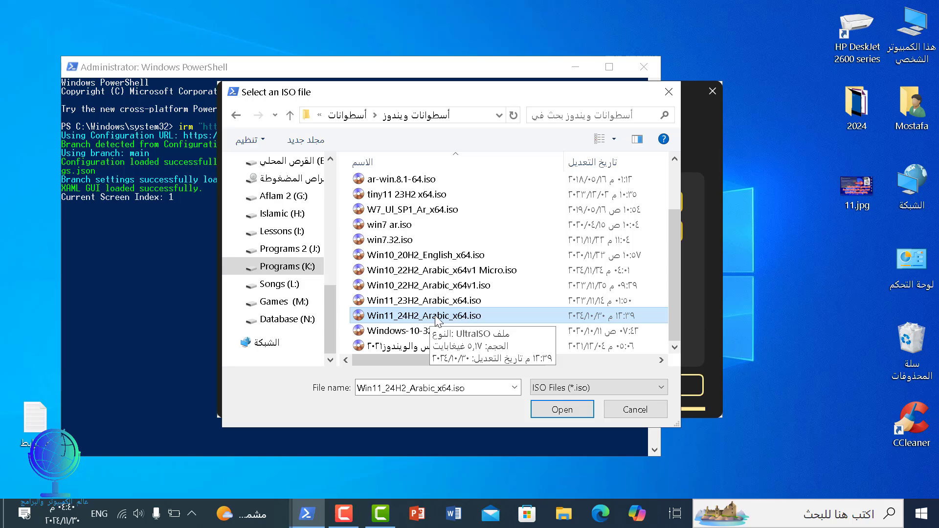
click(552, 414)
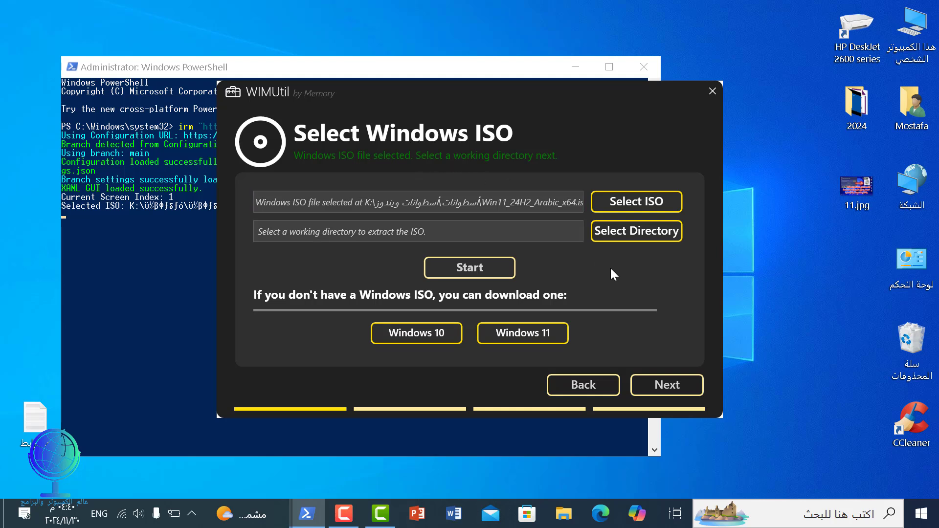
Choose the desktop (سطح المكتب) as the location for the working directory and start extracting the ISO.
click(626, 242)
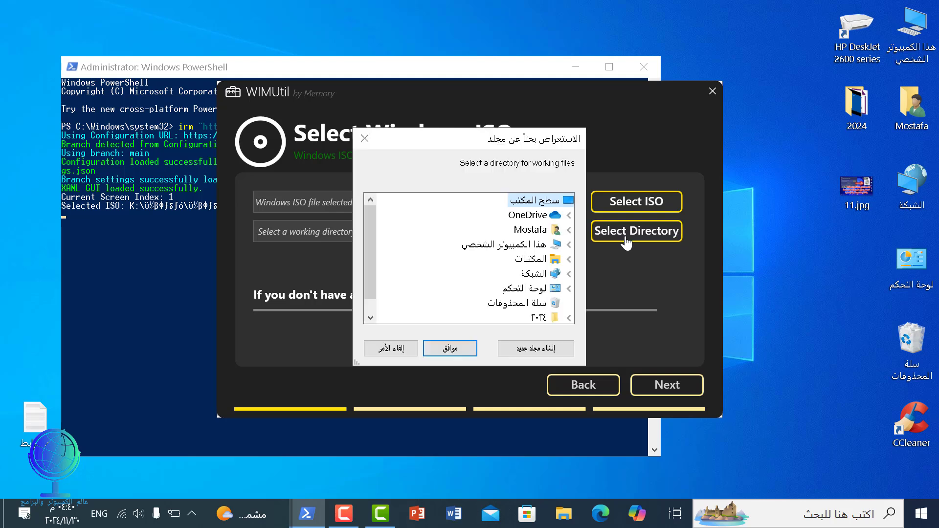
click(444, 350)
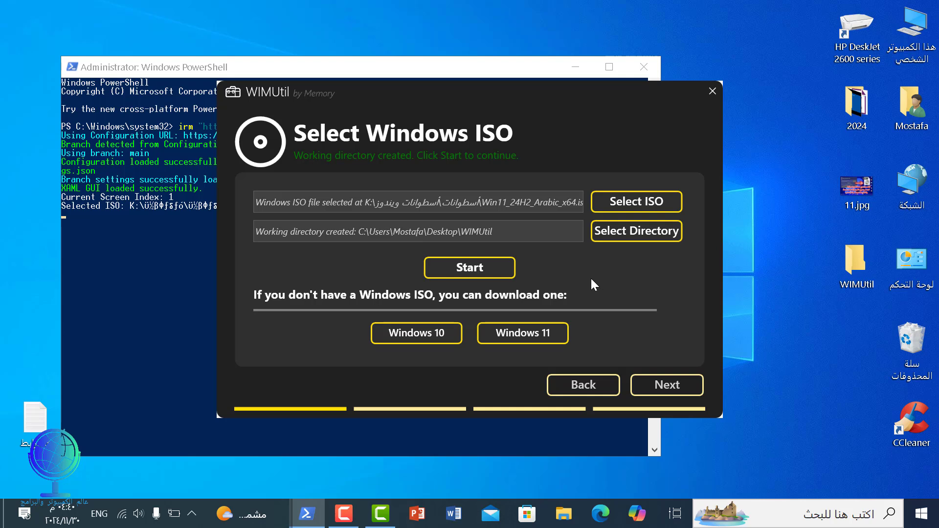
click(485, 275)
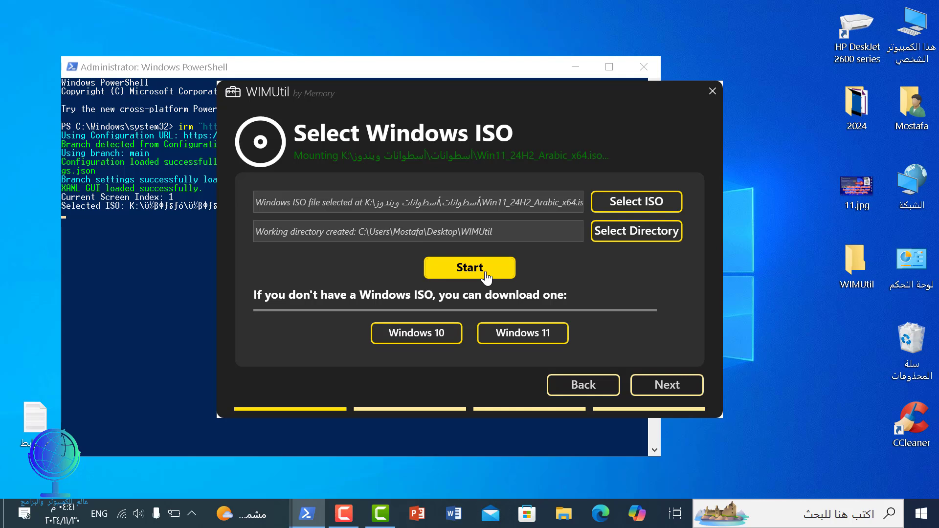
Check the WIMUtil desktop folder while the ISO is extracting, close it, and look at the PowerShell output.
double_click(848, 266)
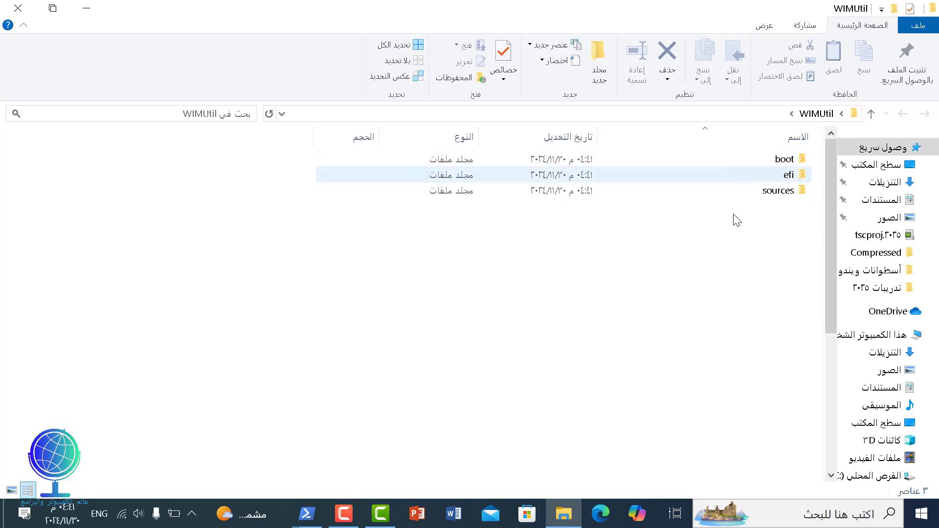
click(18, 15)
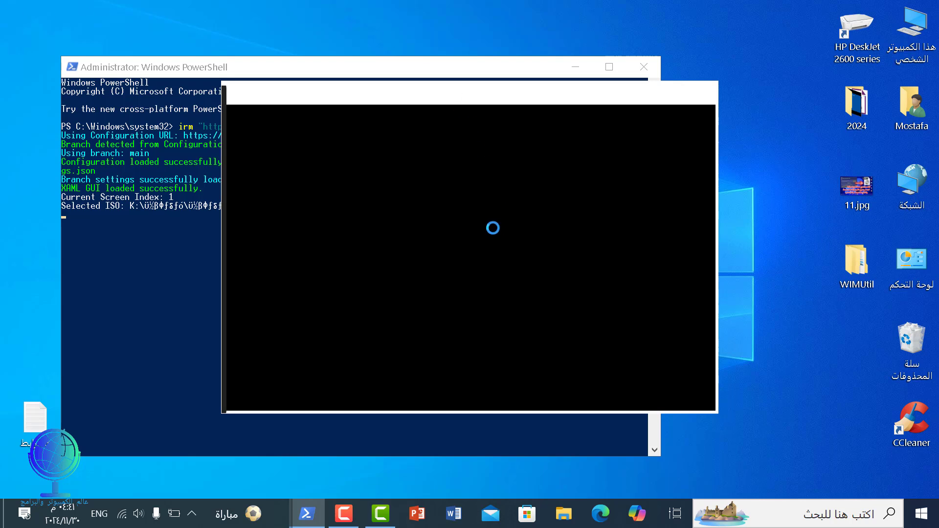
click(163, 280)
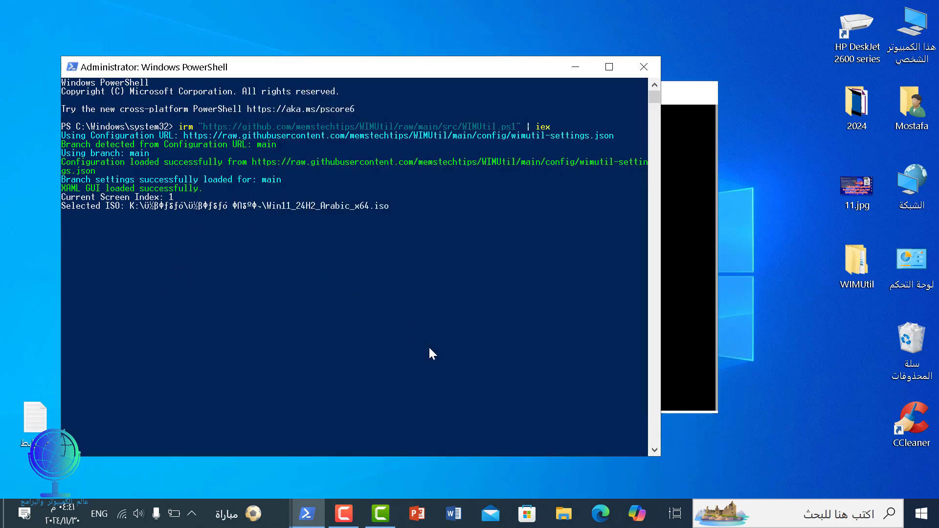
click(344, 513)
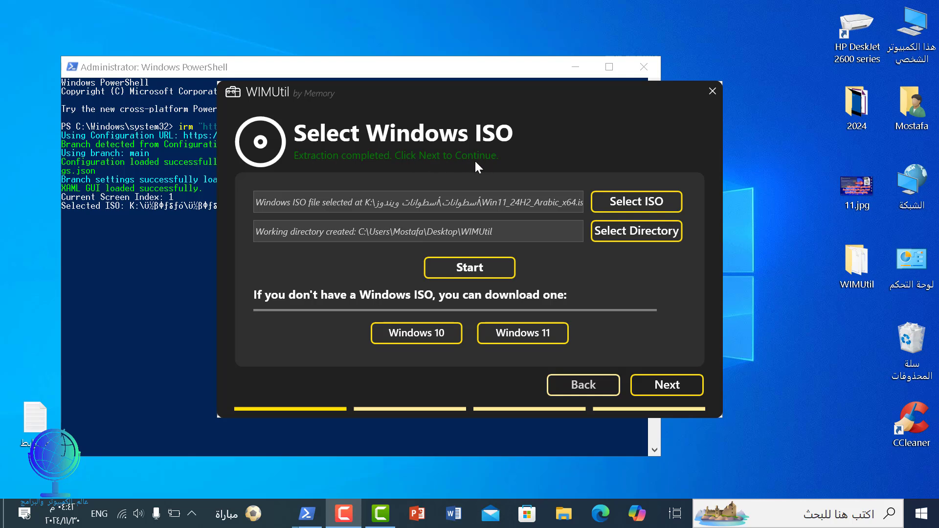
Examine the extracted Windows setup files in the WIMUtil desktop folder and put its window away.
click(859, 280)
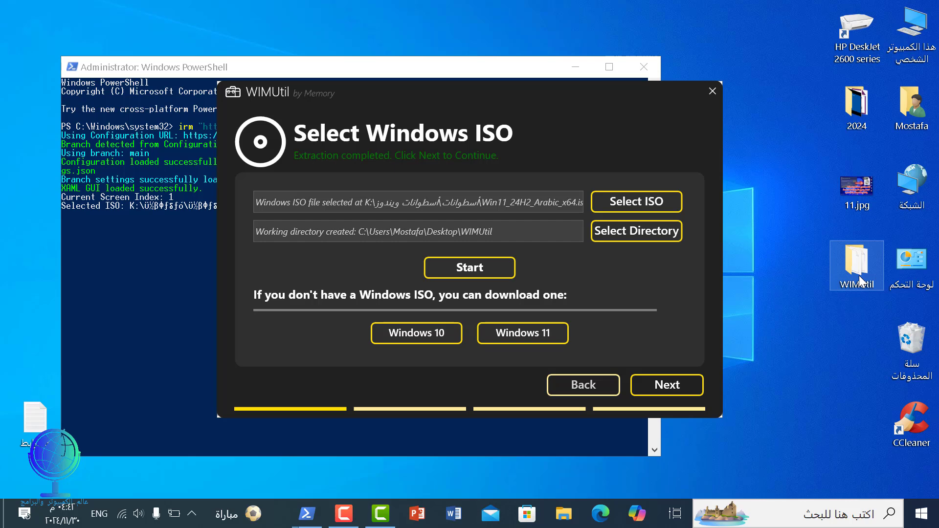
double_click(859, 280)
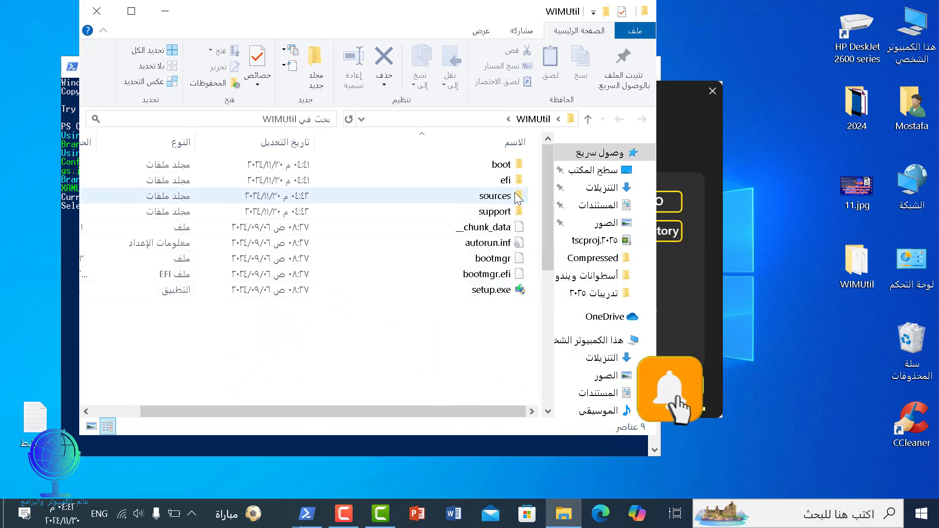
click(164, 11)
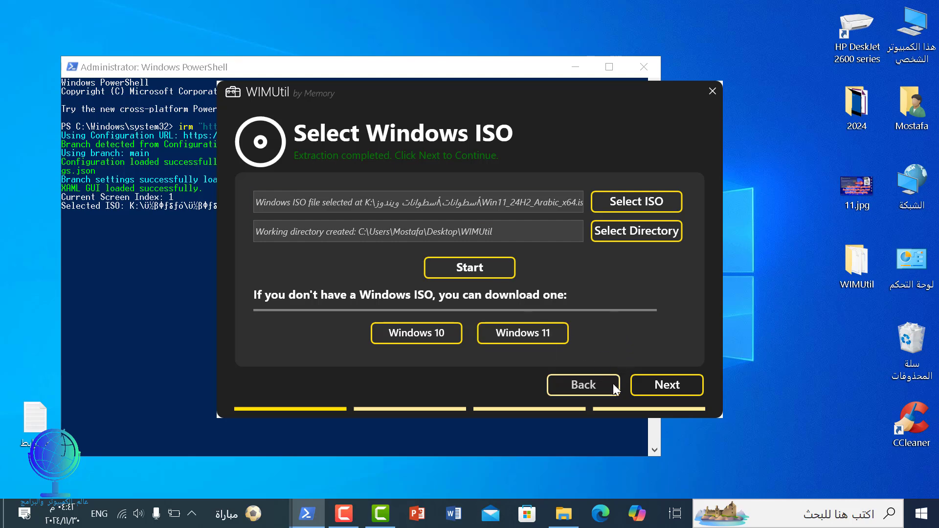
Download and add the latest UnattendedWinstall answer file, checking for autounattend.xml in the WIMUtil desktop folder.
click(659, 389)
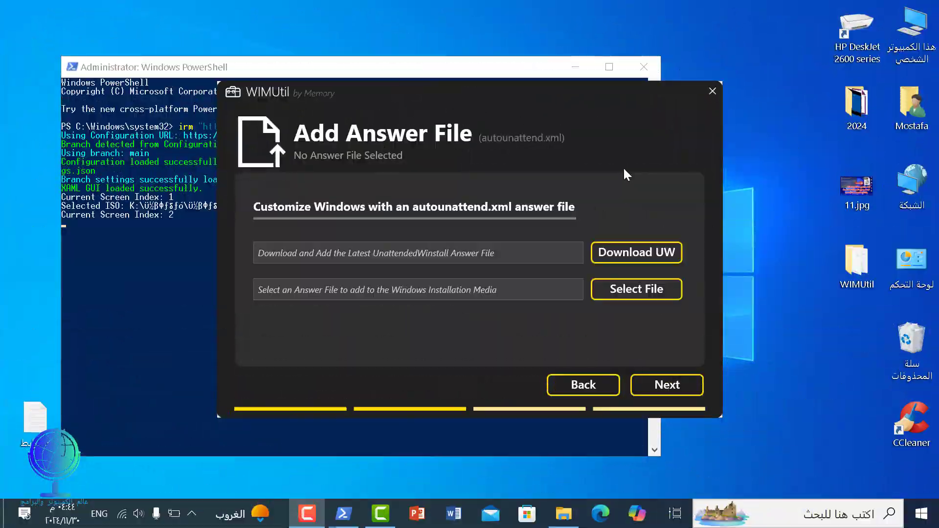
click(626, 259)
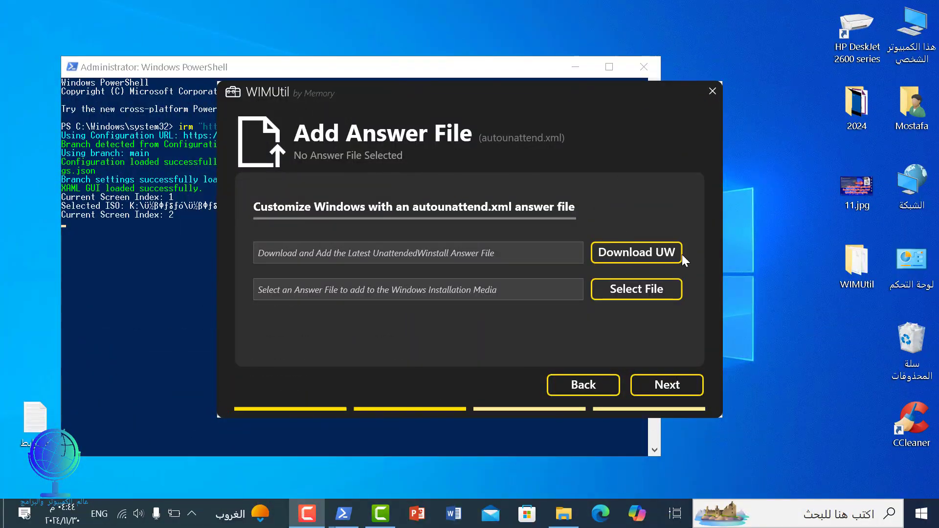
click(635, 259)
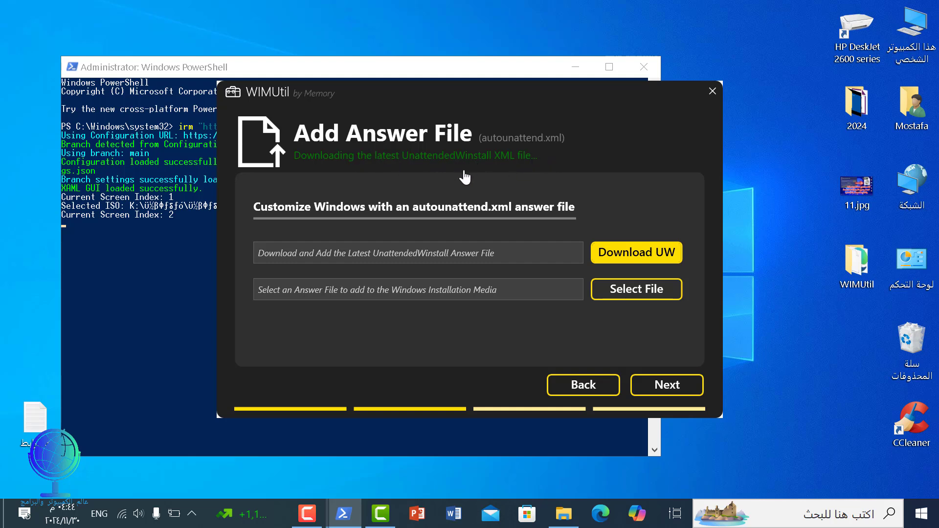
double_click(854, 264)
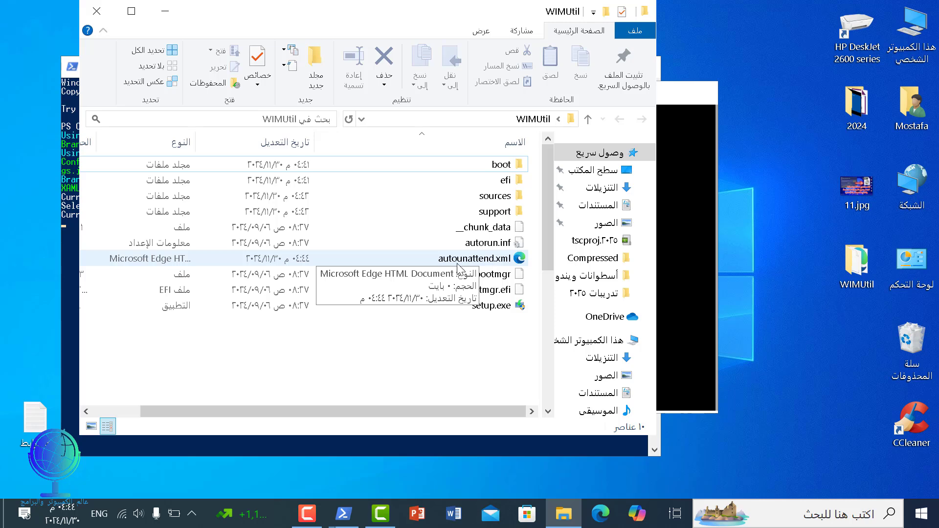
click(102, 9)
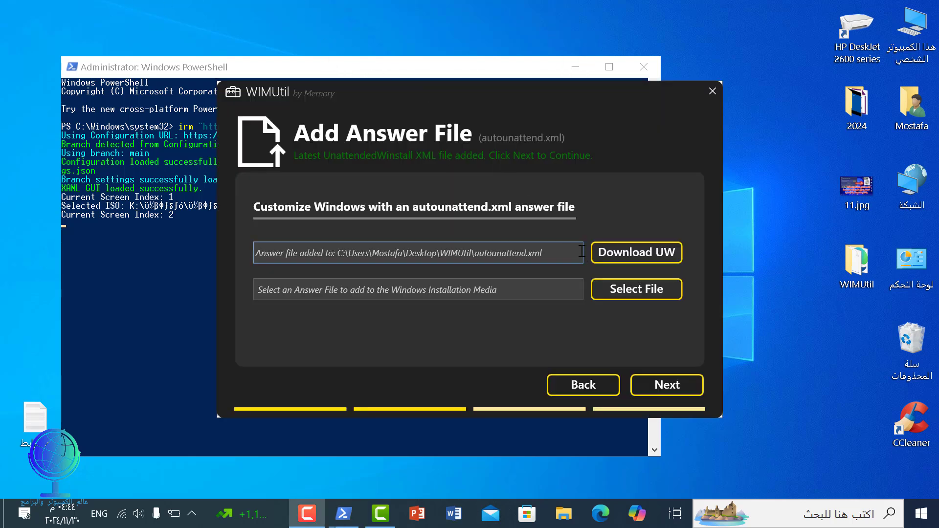
Continue to the Create New ISO stage without adding drivers and try to create the ISO.
click(647, 388)
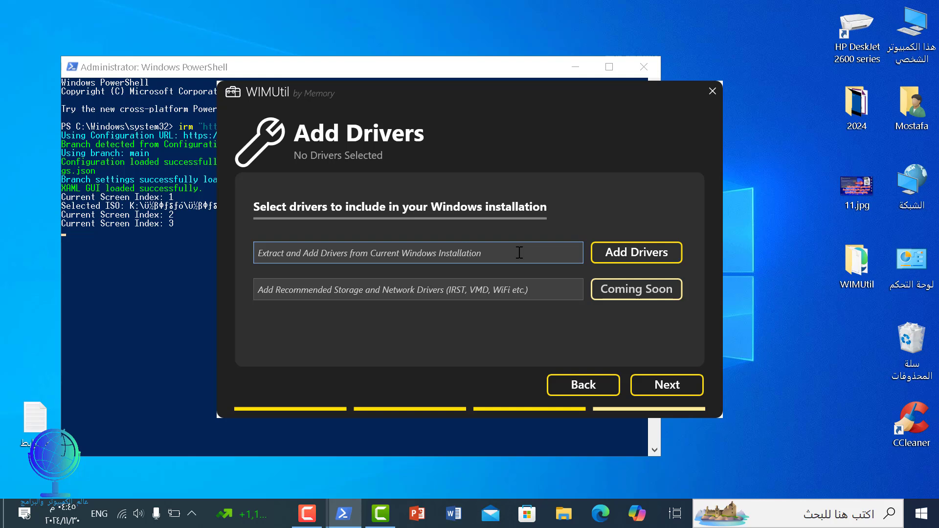
click(665, 385)
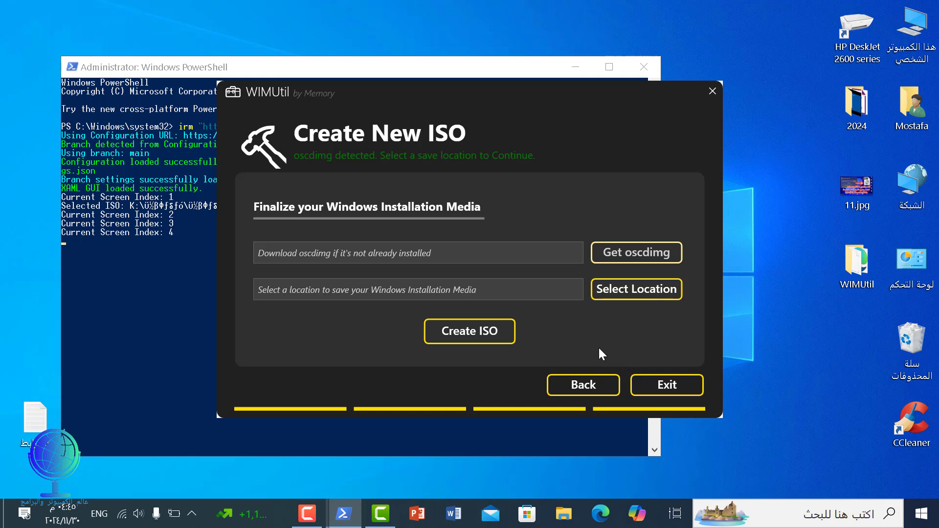
click(475, 338)
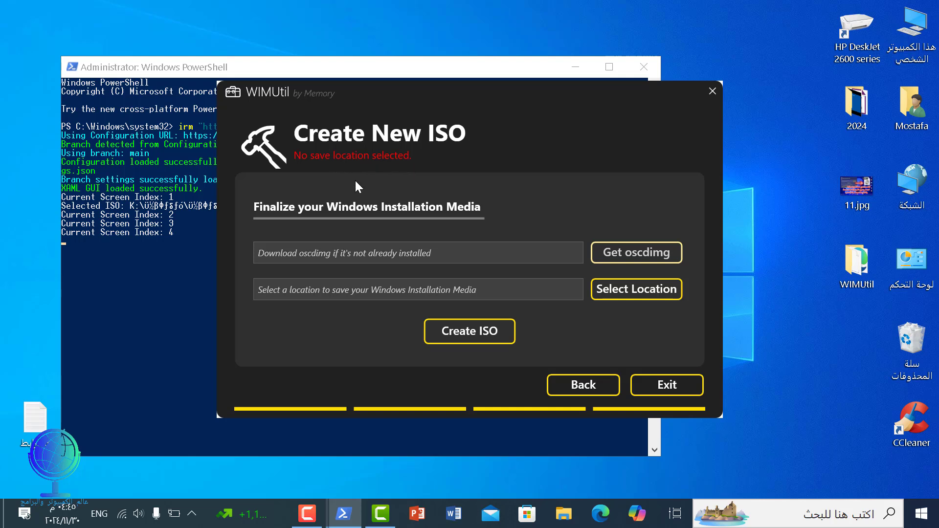
Set the new ISO to save on the desktop as "win 11 24h2" and start creating it.
click(625, 294)
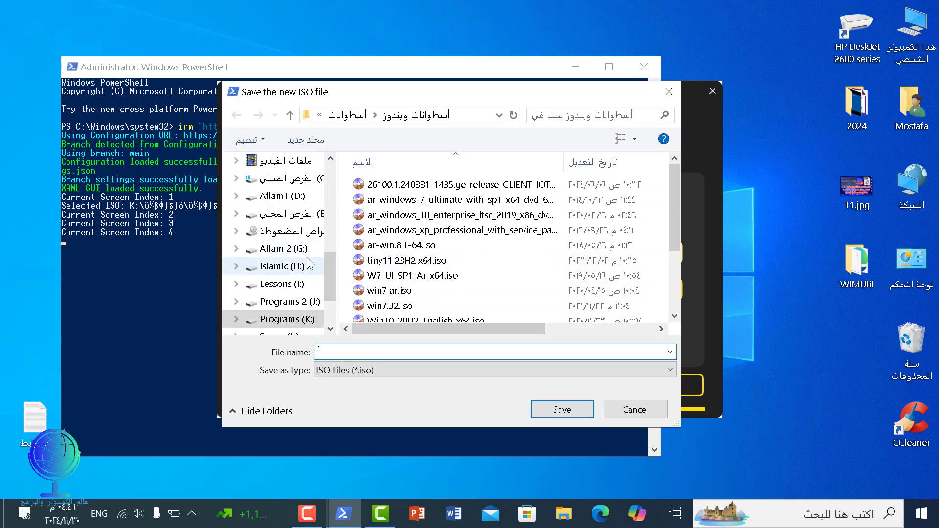
scroll(309, 265, up, 2)
click(302, 254)
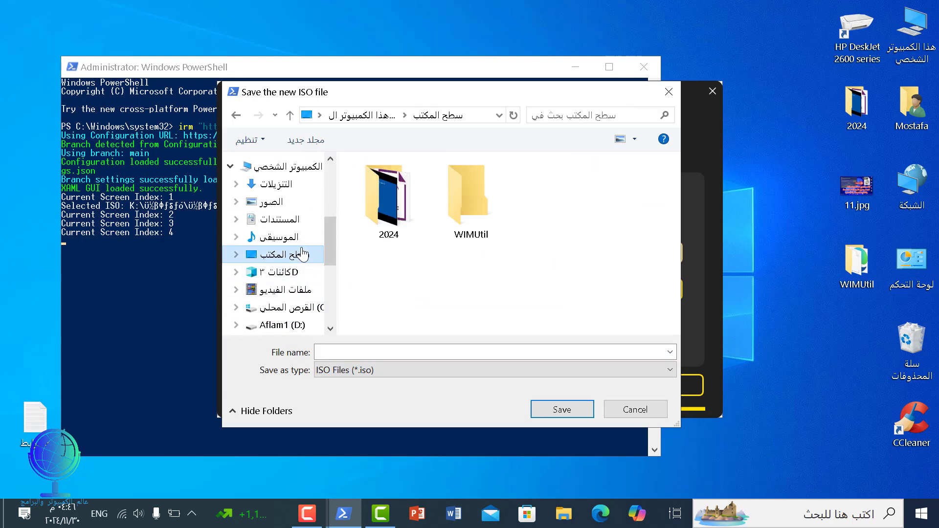
click(440, 354)
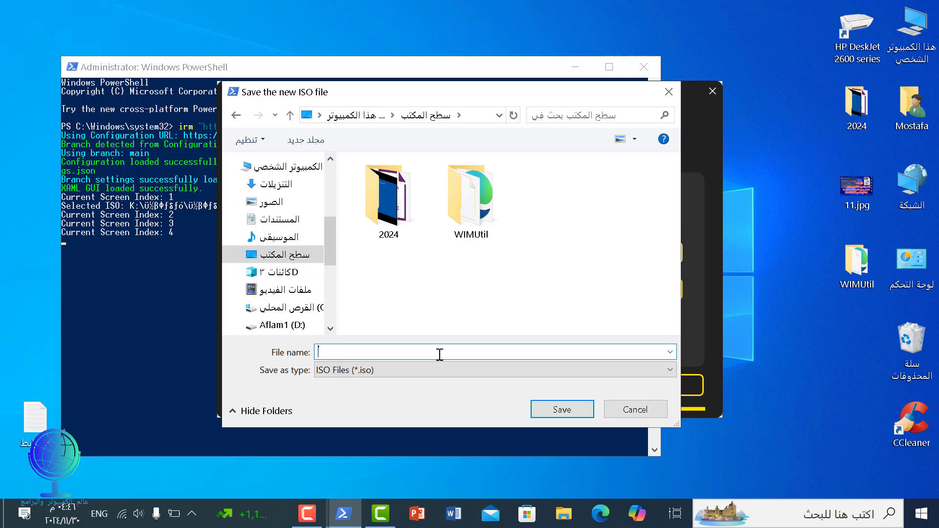
text(wi)
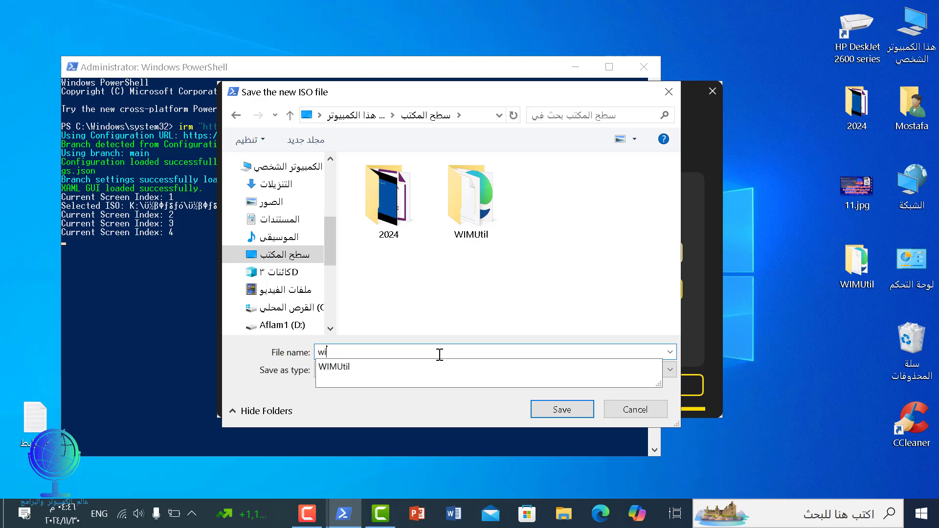
text(n)
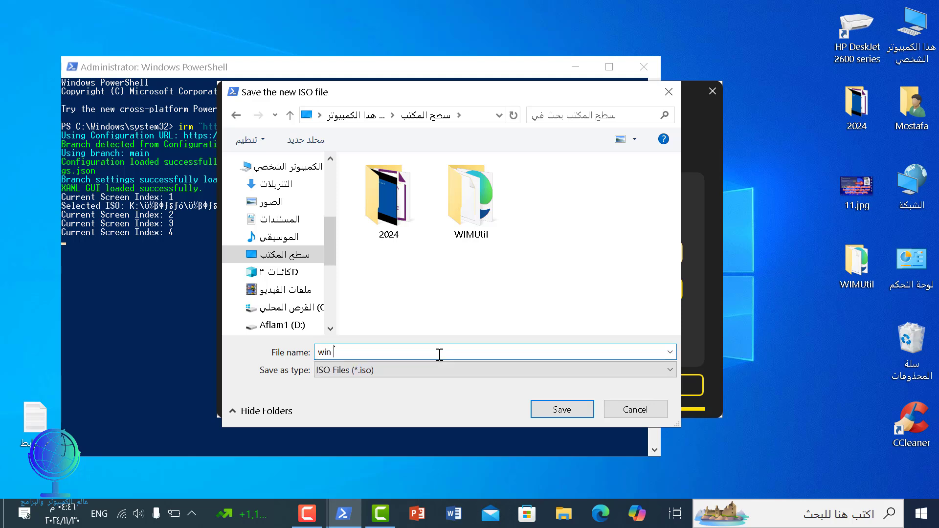
text( 11 24h2)
click(563, 410)
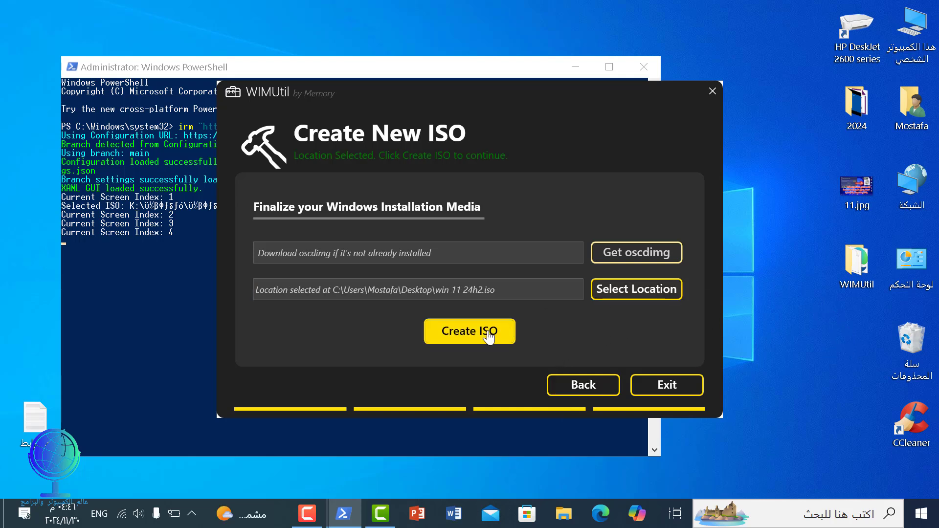
click(483, 337)
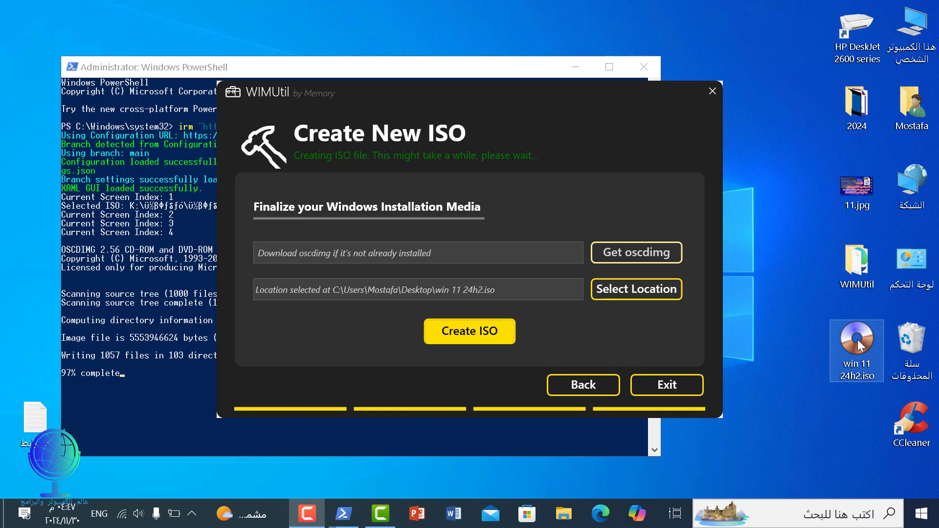
Place the new ISO beside the WIMUtil desktop folder, review the ISO creation output in PowerShell, and close it.
drag(861, 353, 789, 306)
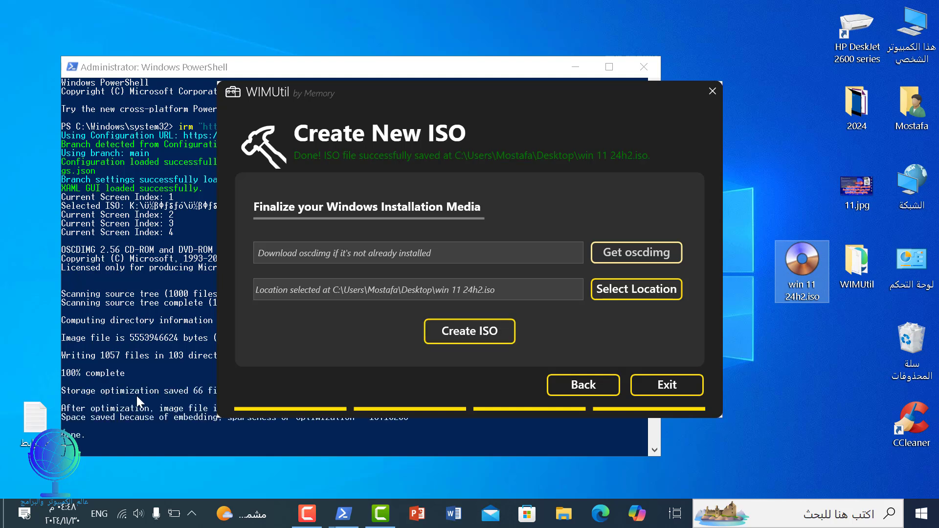
scroll(138, 395, down, 1)
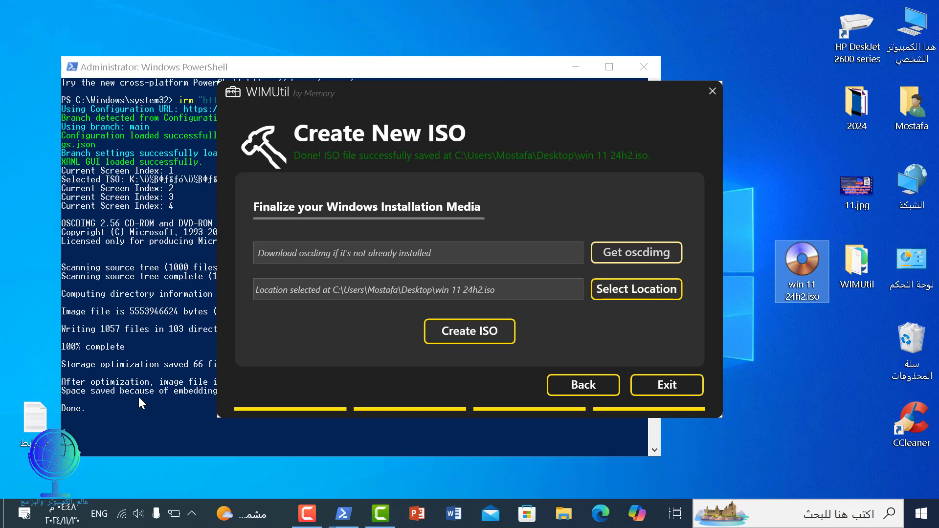
scroll(138, 395, down, 1)
click(137, 394)
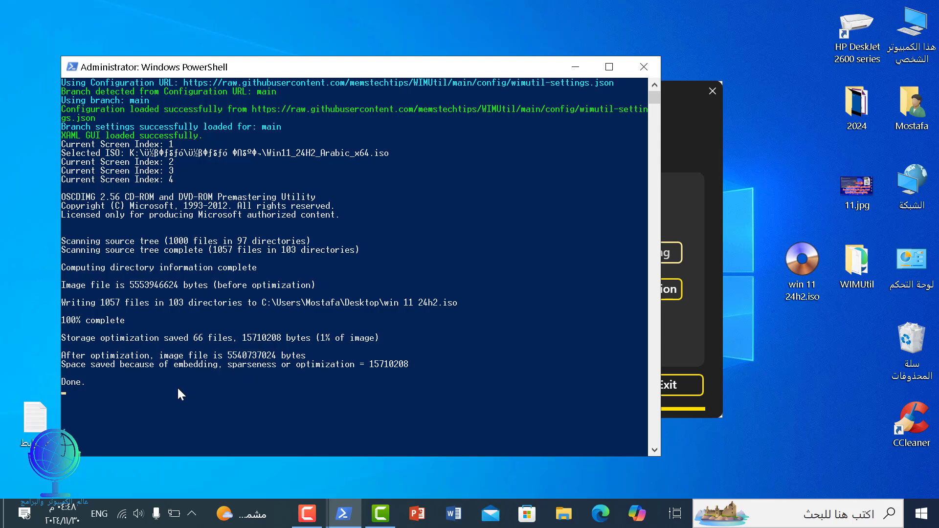
click(152, 391)
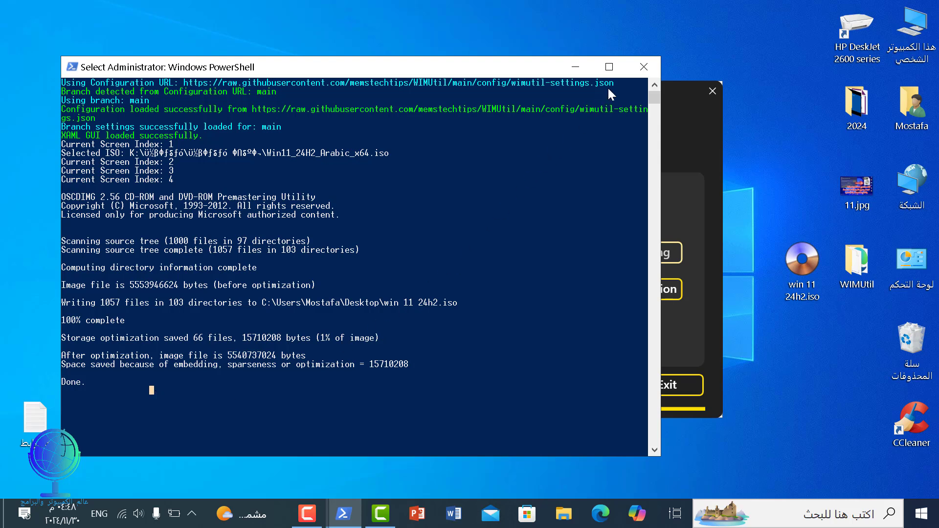
click(640, 68)
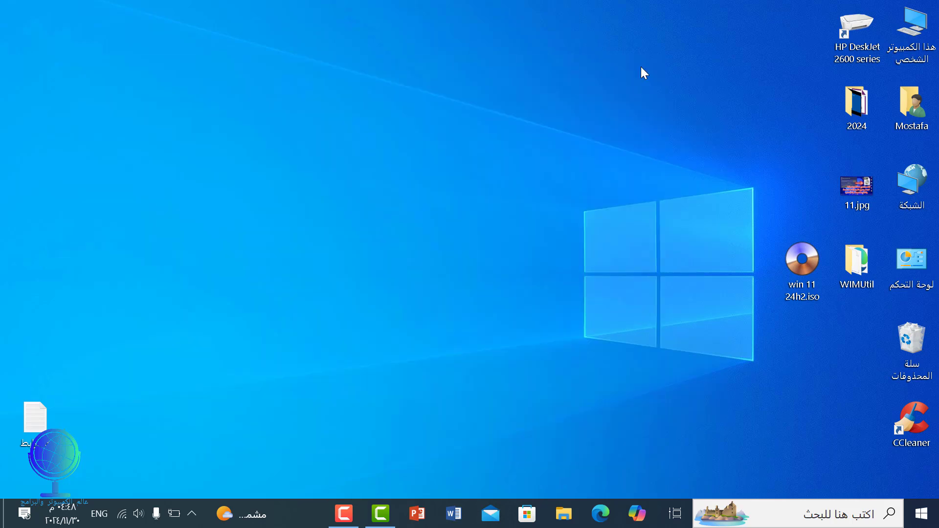
Move win 11 24h2.iso and rufus-4.6.exe into the open area of the desktop, in the same row.
drag(815, 288, 486, 208)
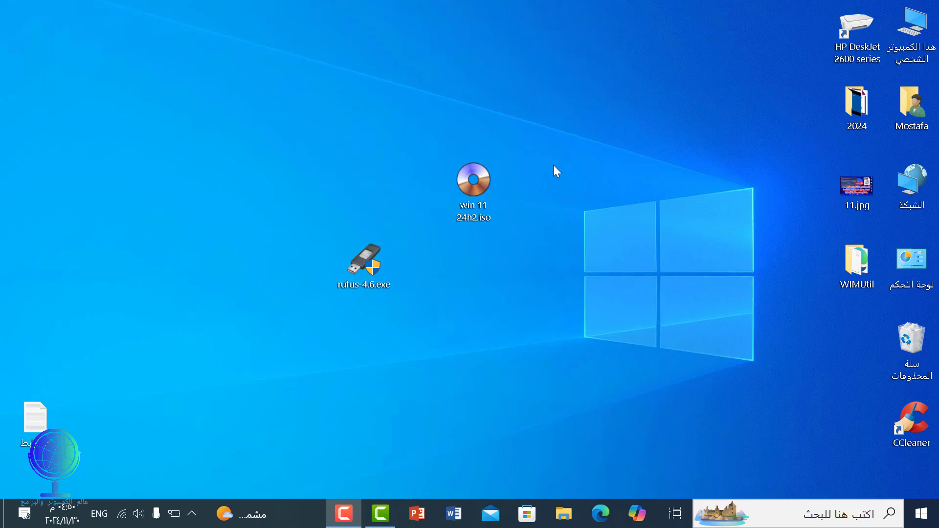
drag(359, 264, 329, 172)
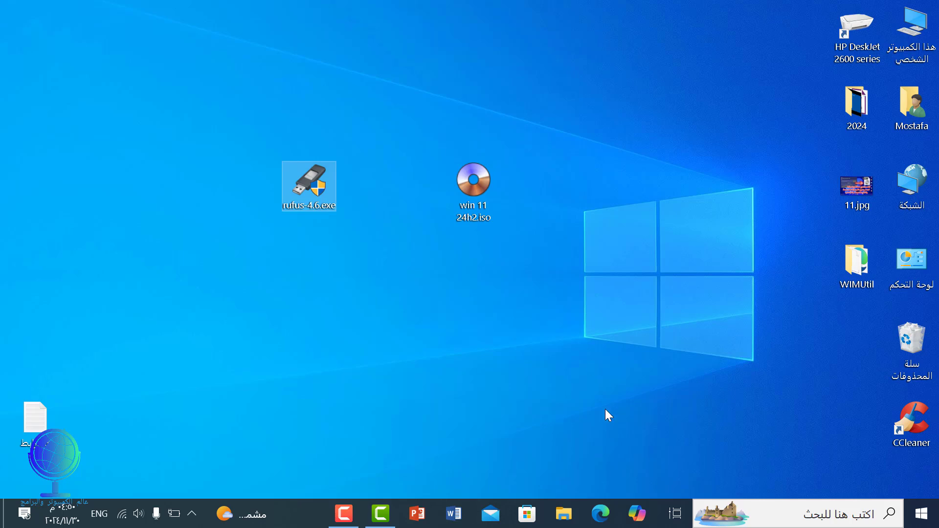
Switch to Edge, search Google for "rufus", and open the Rufus website.
click(604, 504)
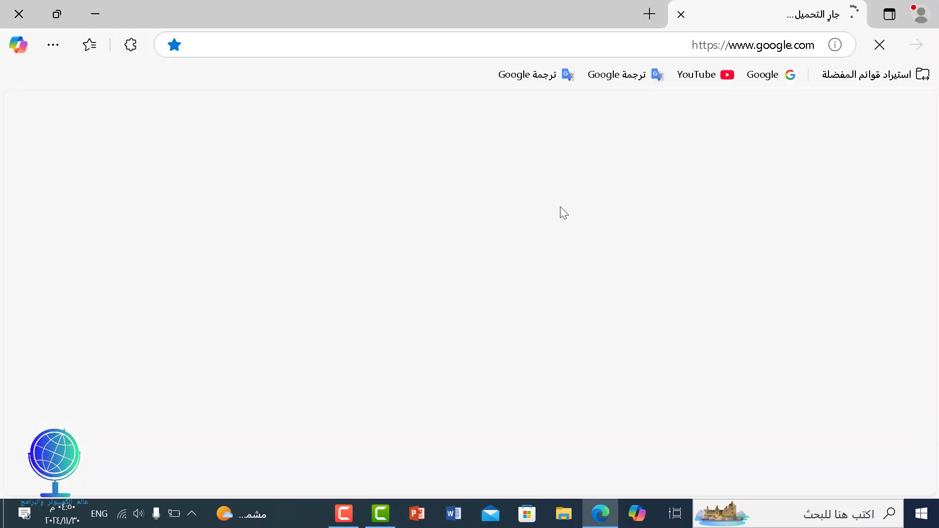
click(501, 262)
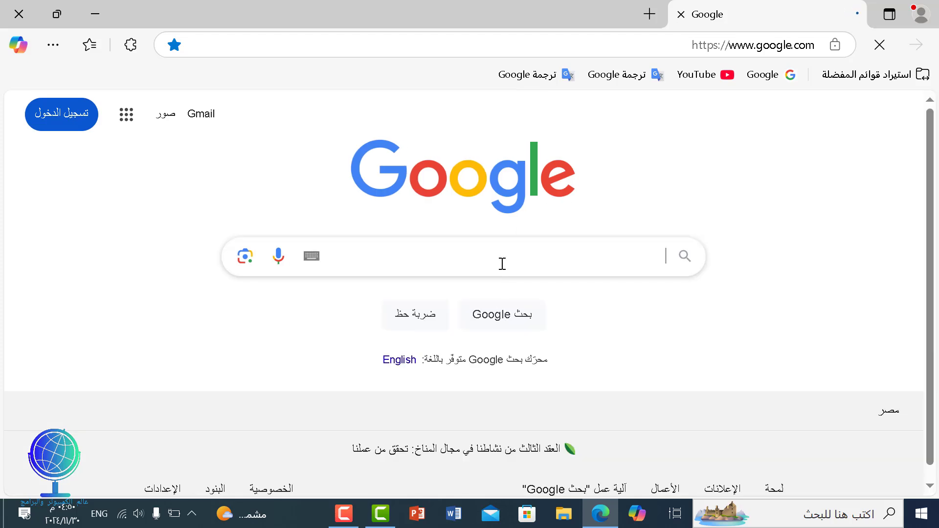
right_click(500, 262)
click(464, 303)
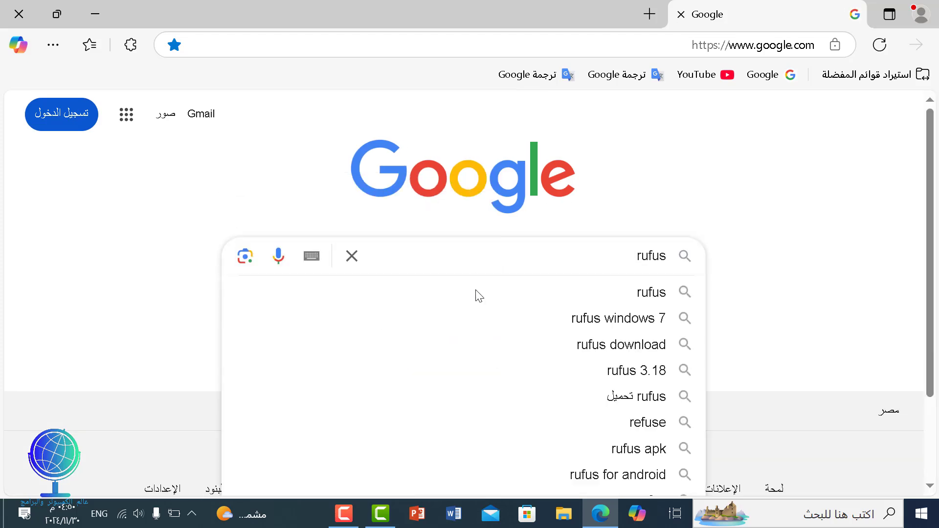
key(Return)
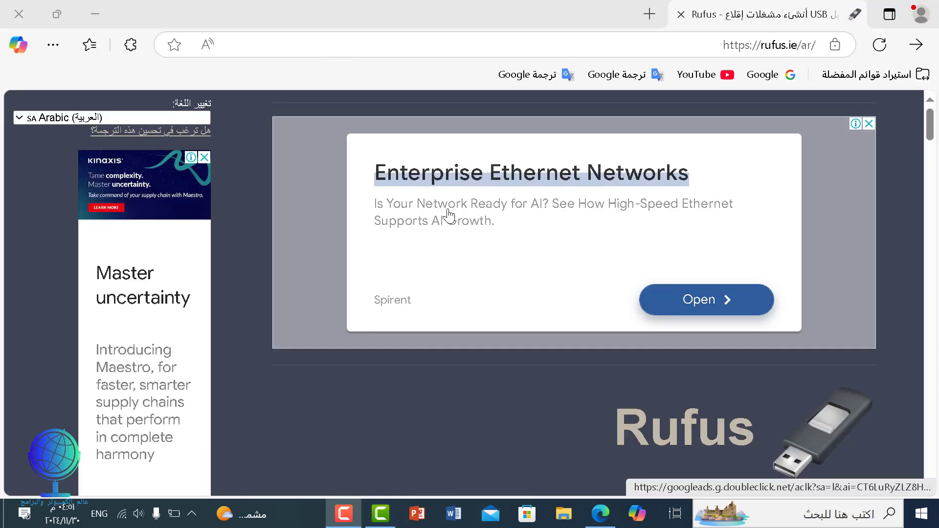
Follow the standard Windows x64 rufus-4.6.exe download link among the latest releases, and close the browser.
scroll(459, 248, down, 20)
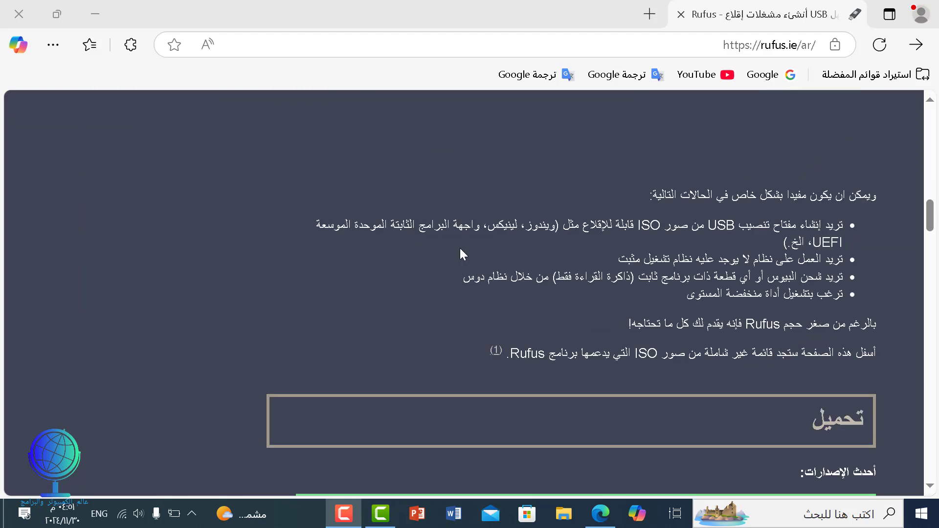
scroll(459, 254, up, 2)
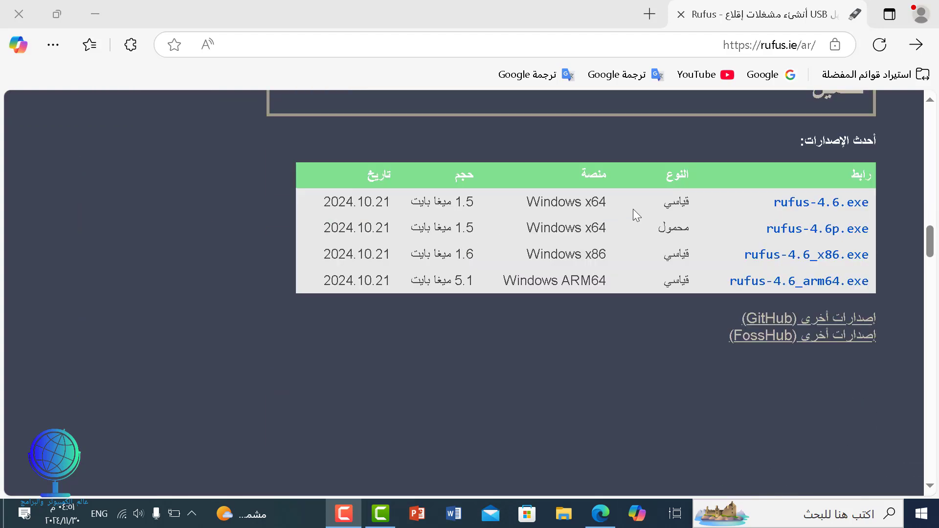
scroll(629, 215, up, 2)
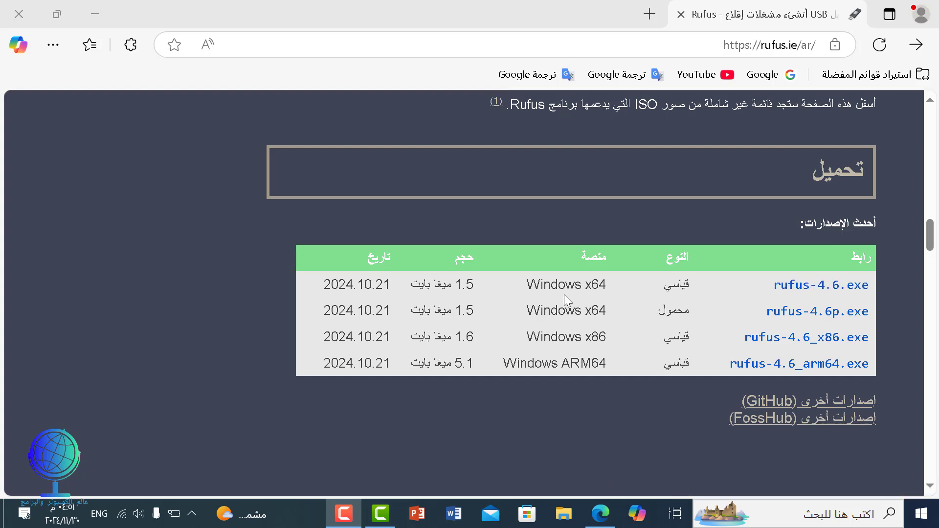
click(809, 288)
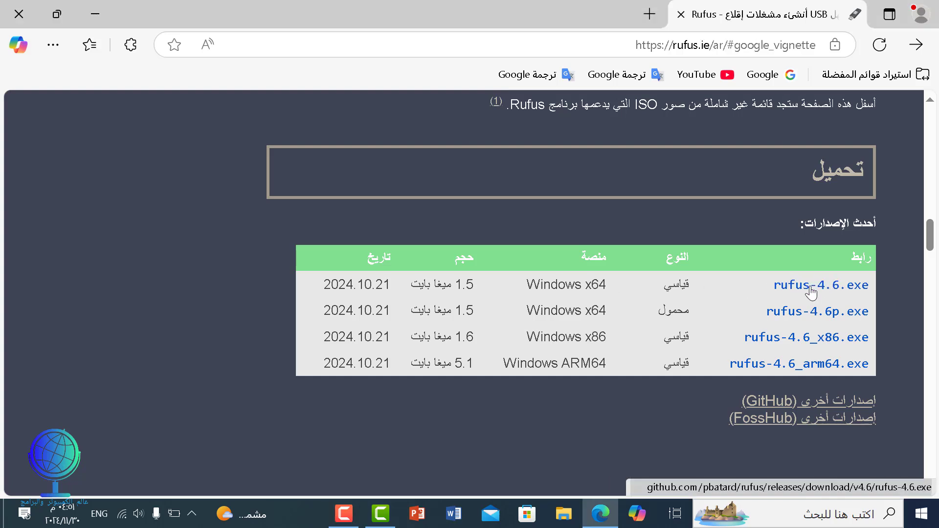
click(438, 337)
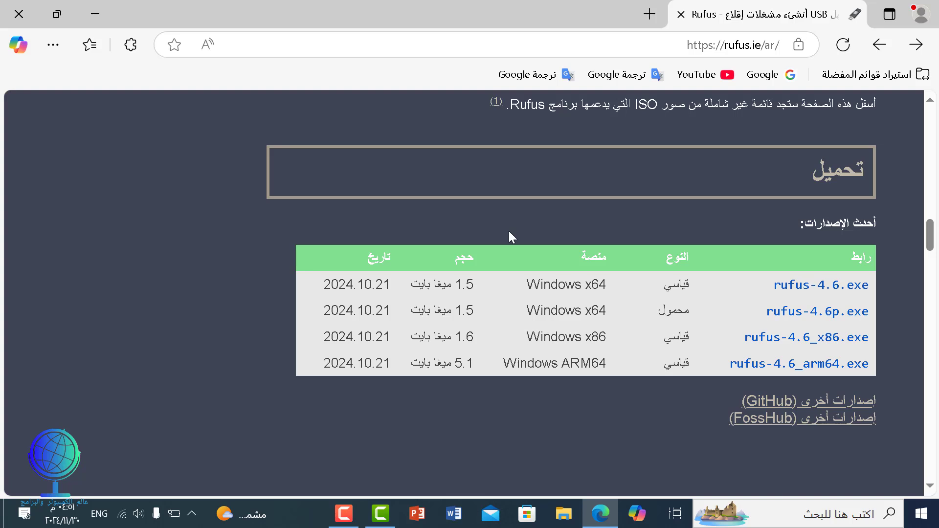
click(30, 14)
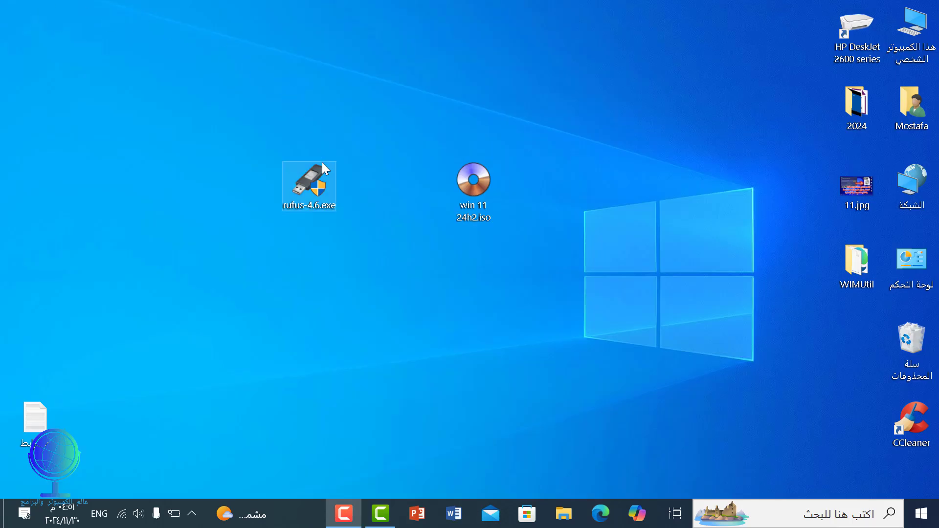
Launch rufus-4.6.exe from the desktop, allow online update checks, and move its window clear of the desktop files.
drag(323, 181, 398, 201)
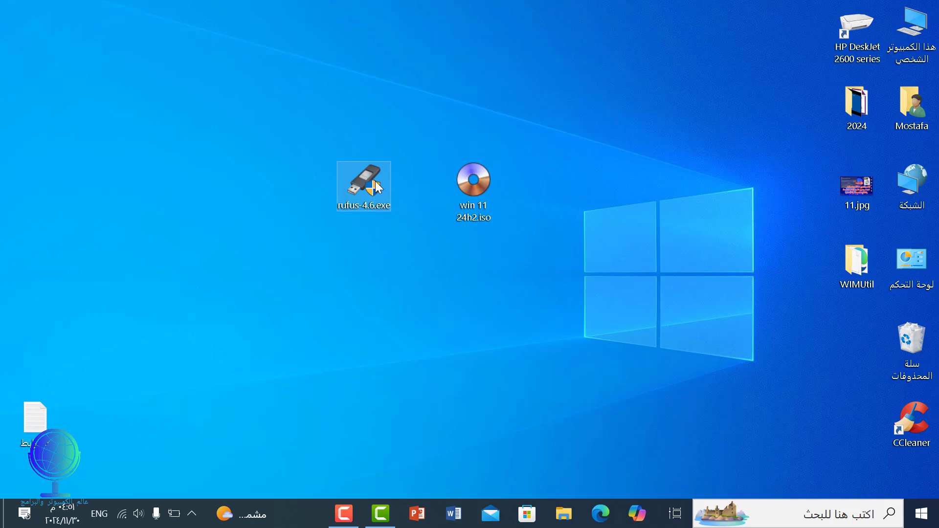
double_click(376, 187)
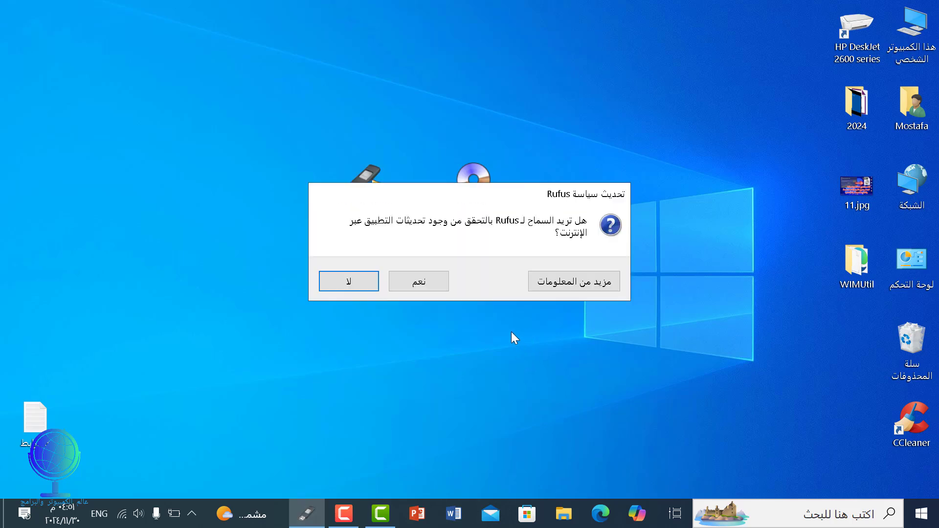
click(393, 287)
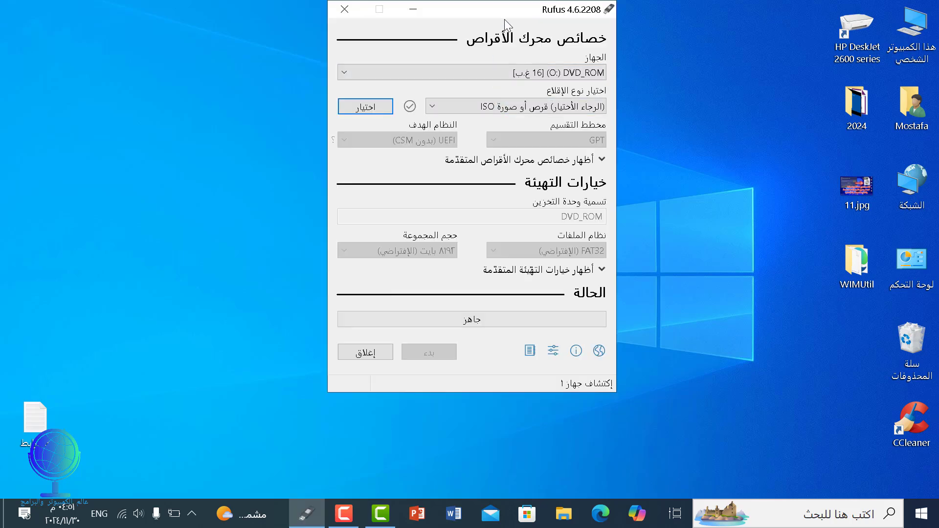
drag(510, 11, 684, 77)
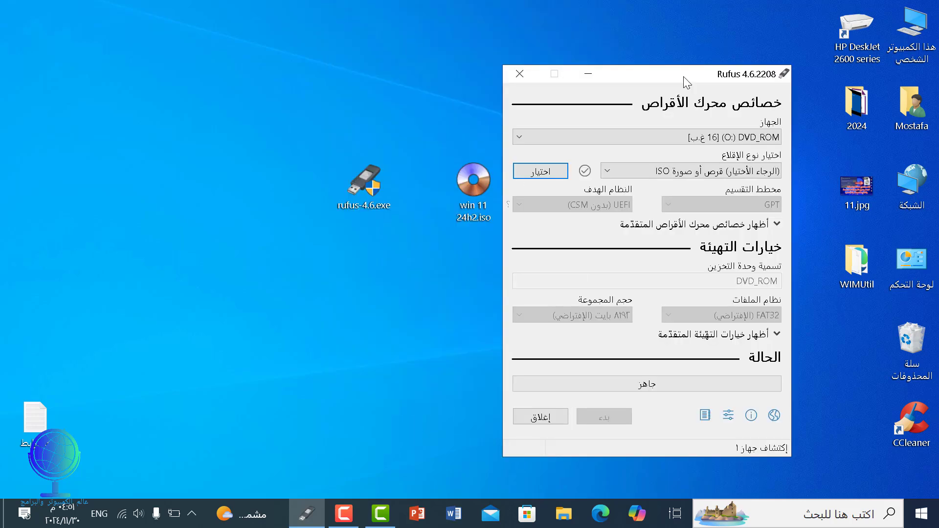
Load win 11 24h2.iso from the desktop as the boot image in Rufus.
click(542, 172)
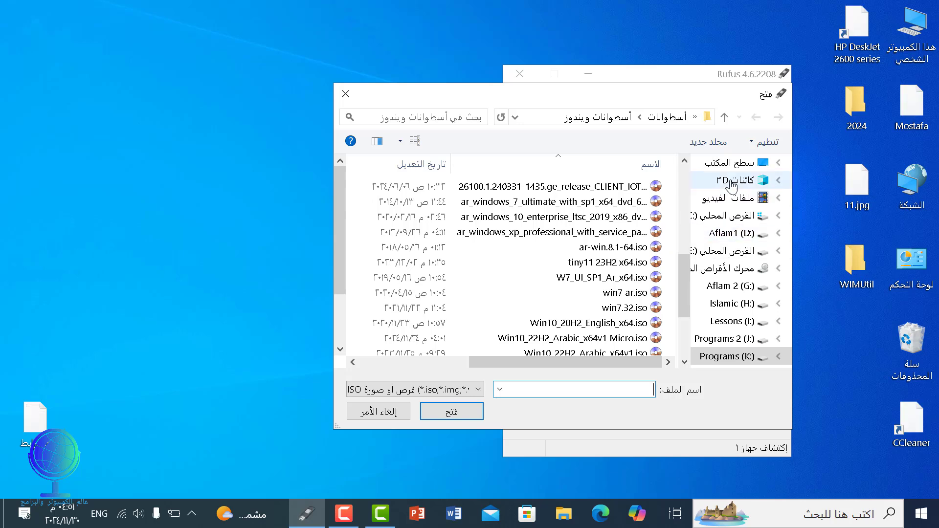
click(728, 167)
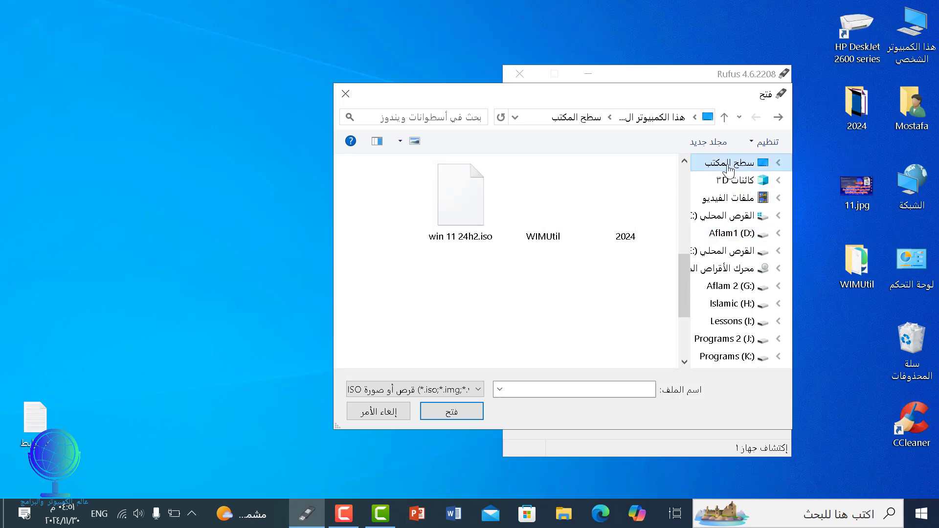
click(458, 201)
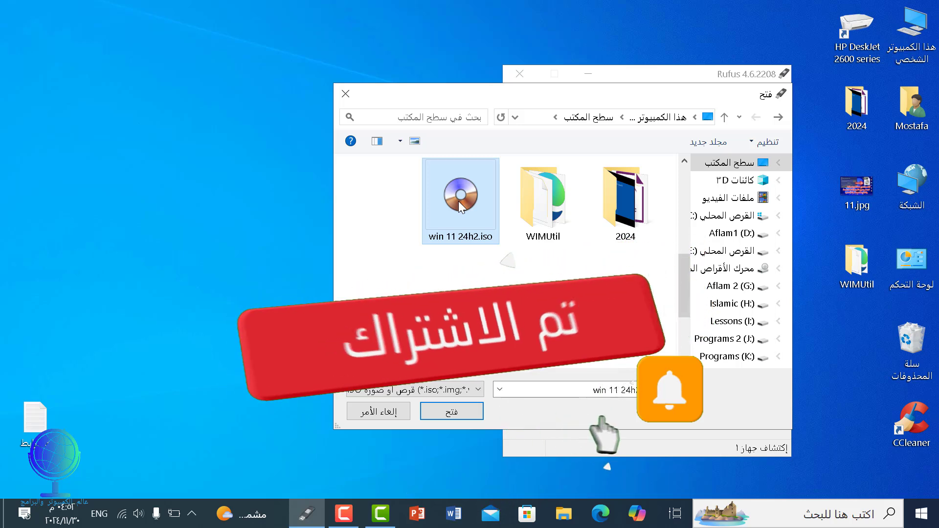
click(438, 410)
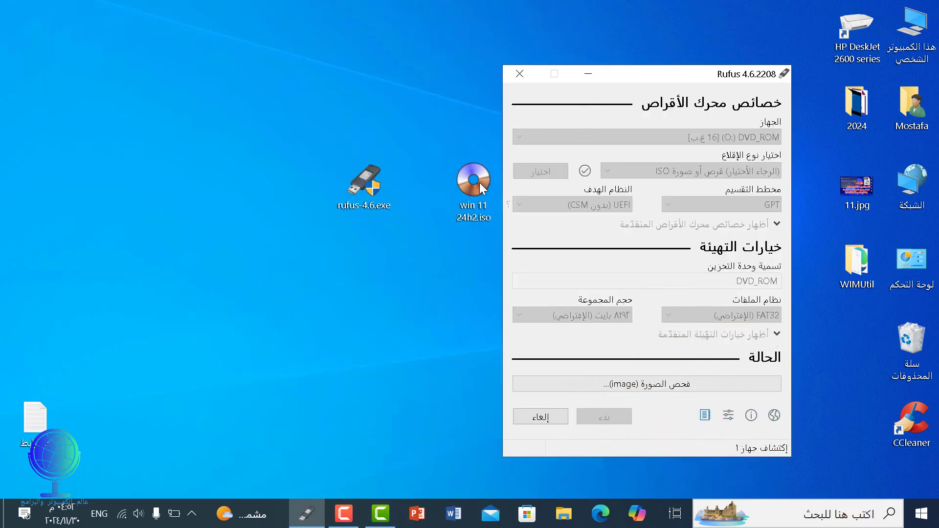
Move the ISO icon to the other side of rufus-4.6.exe and reposition the Rufus window near the screen's centre.
drag(479, 183, 280, 196)
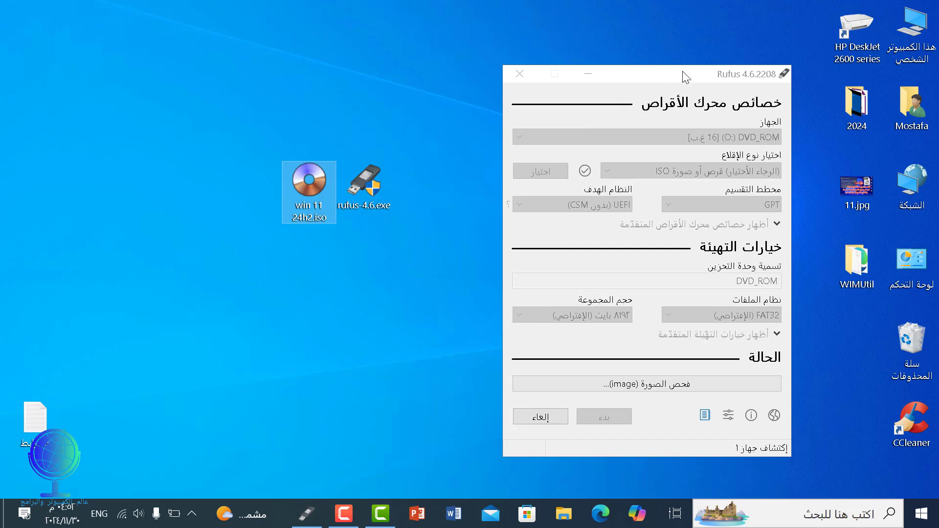
drag(684, 73, 580, 72)
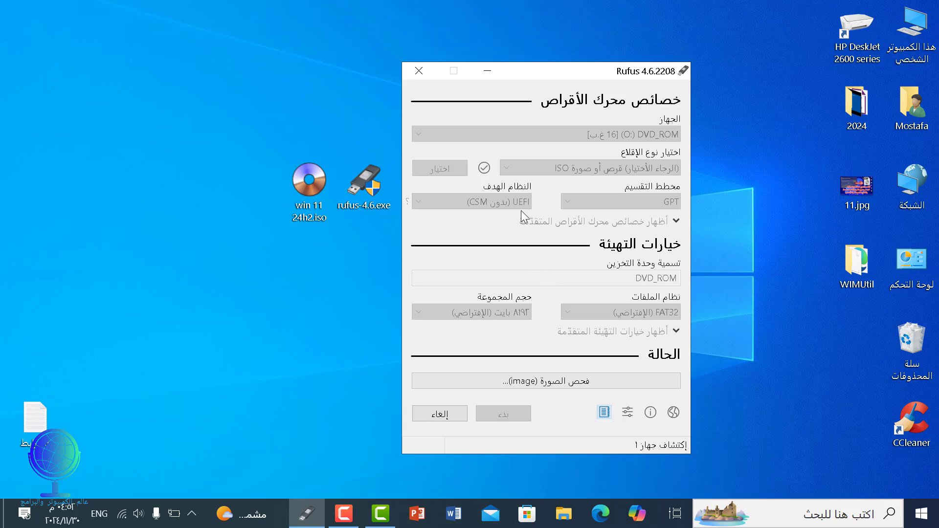
click(321, 55)
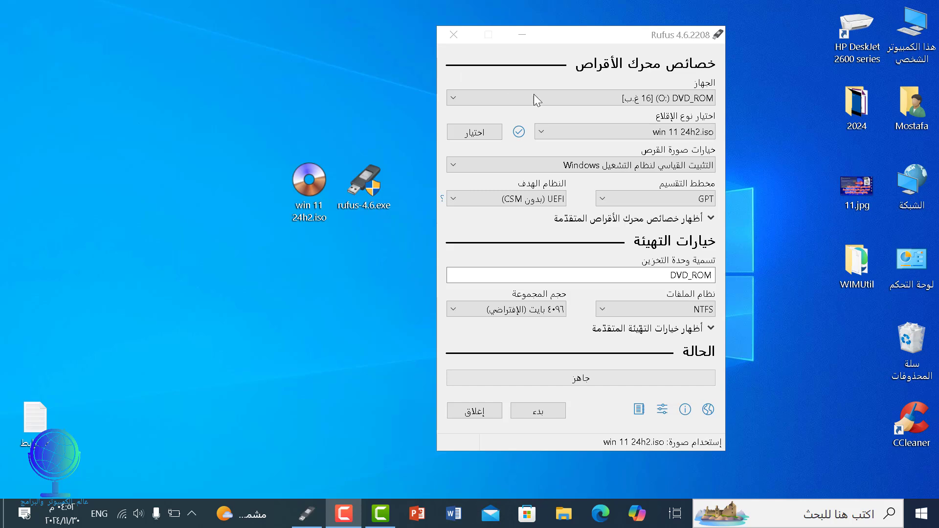
Check the available partition schemes, MBR and GPT, and keep GPT for the USB drive.
click(696, 201)
click(695, 200)
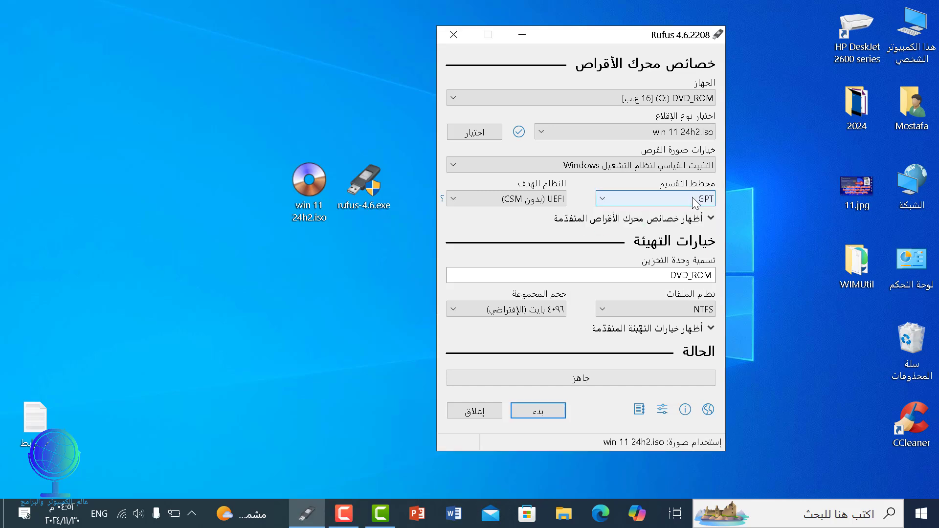
click(695, 201)
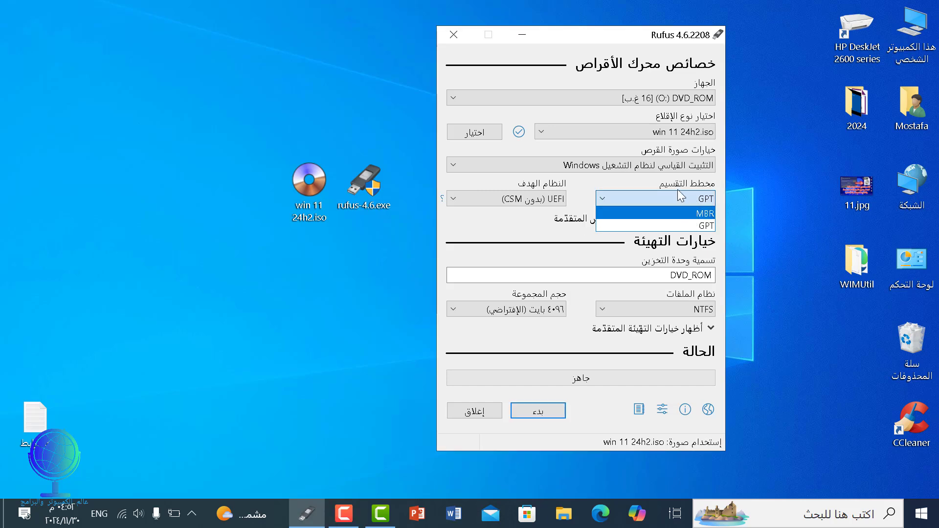
click(678, 192)
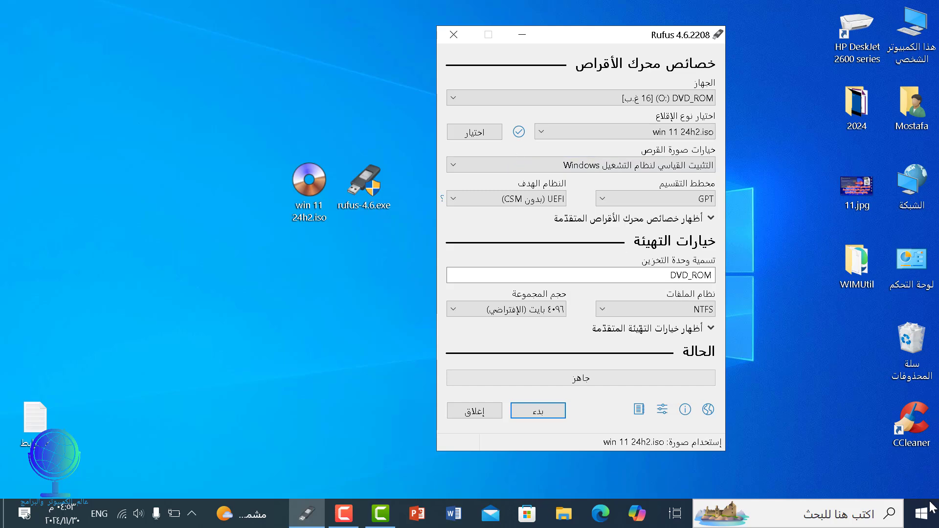
Open Windows Disk Management and reposition its window to view the computer's disks.
click(926, 521)
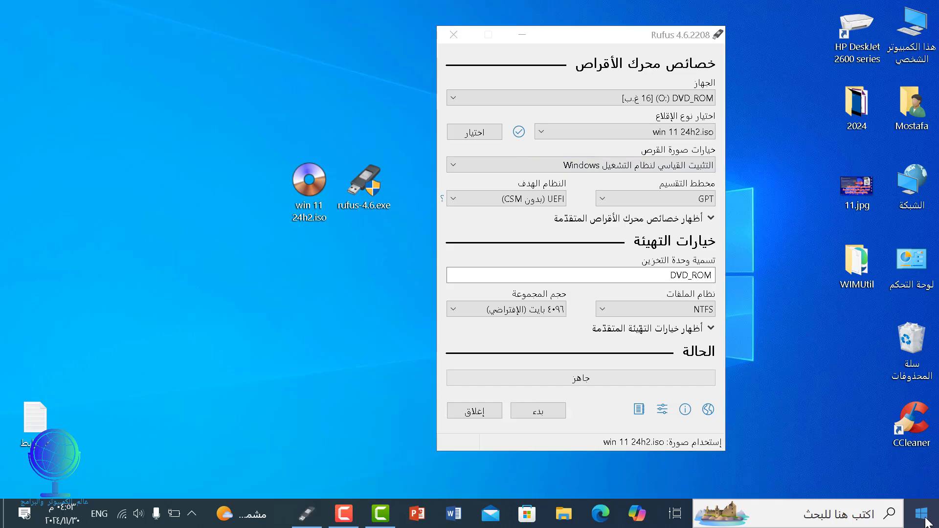
right_click(926, 521)
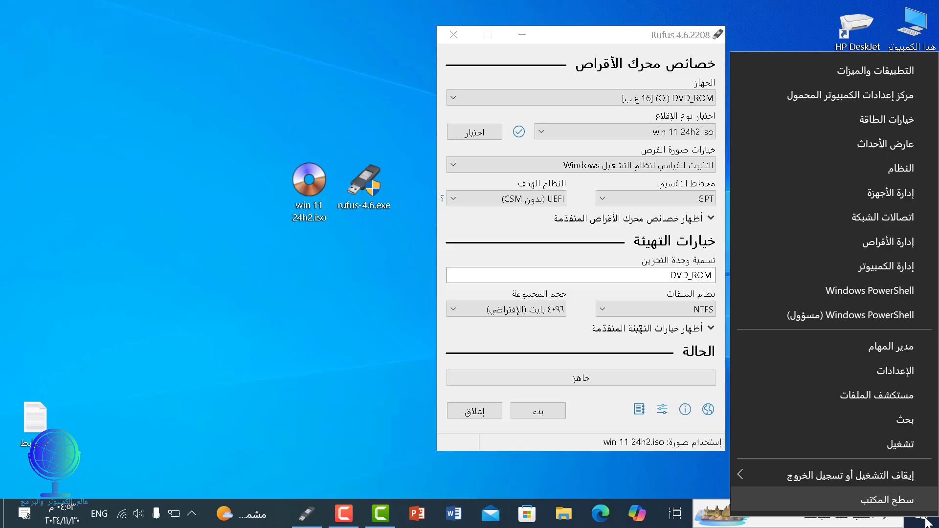
click(891, 246)
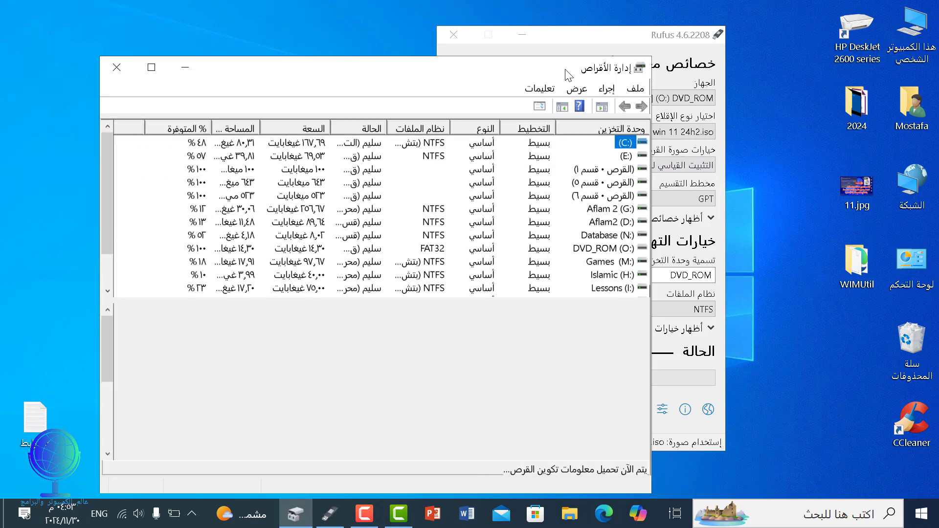
drag(563, 70, 603, 45)
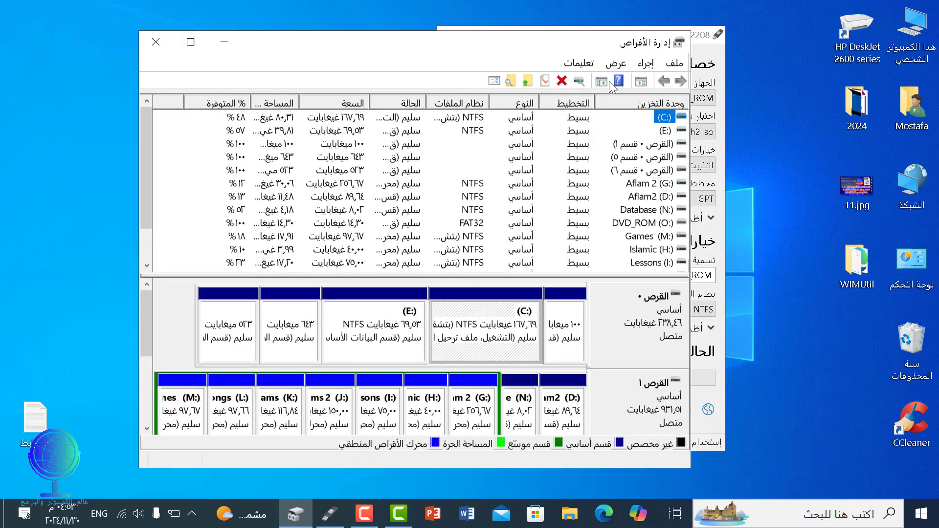
Check the partition style of disk 0 in its volume properties and close Disk Management.
right_click(644, 304)
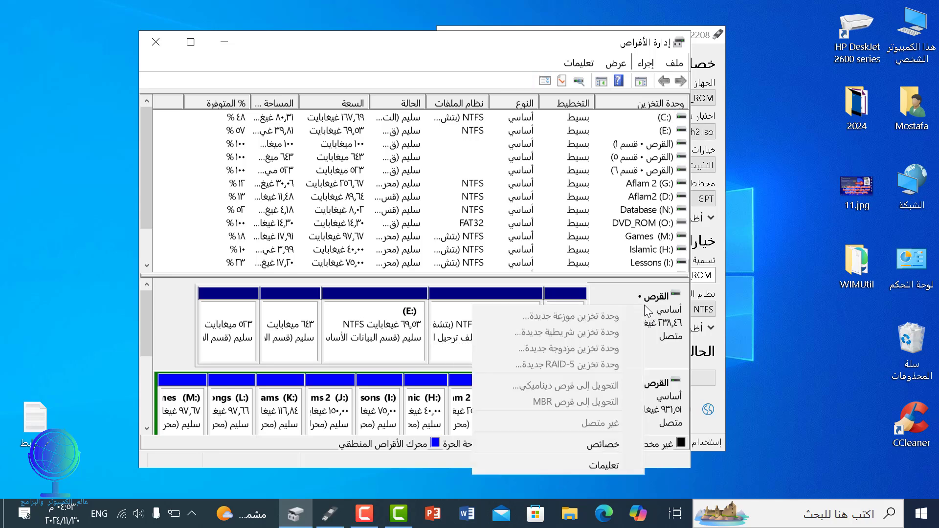
click(587, 449)
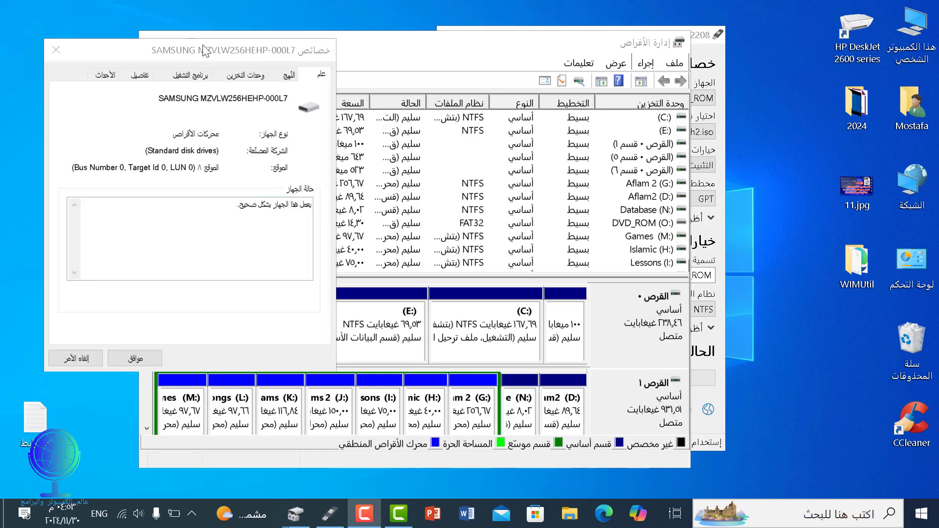
drag(270, 54, 531, 76)
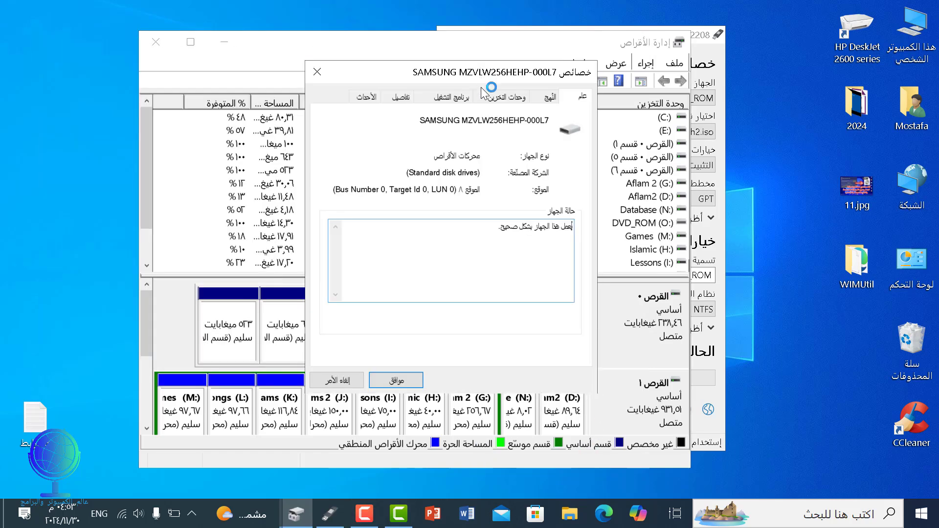
click(506, 97)
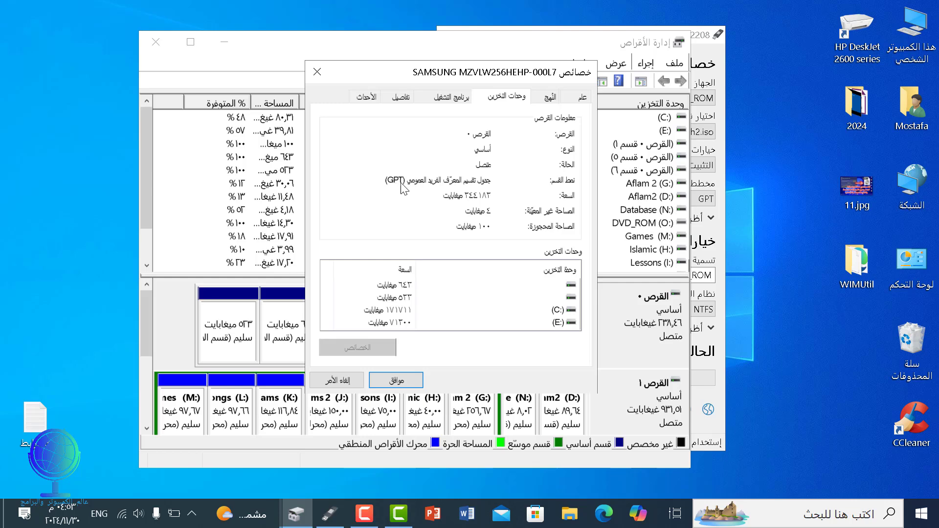
click(318, 74)
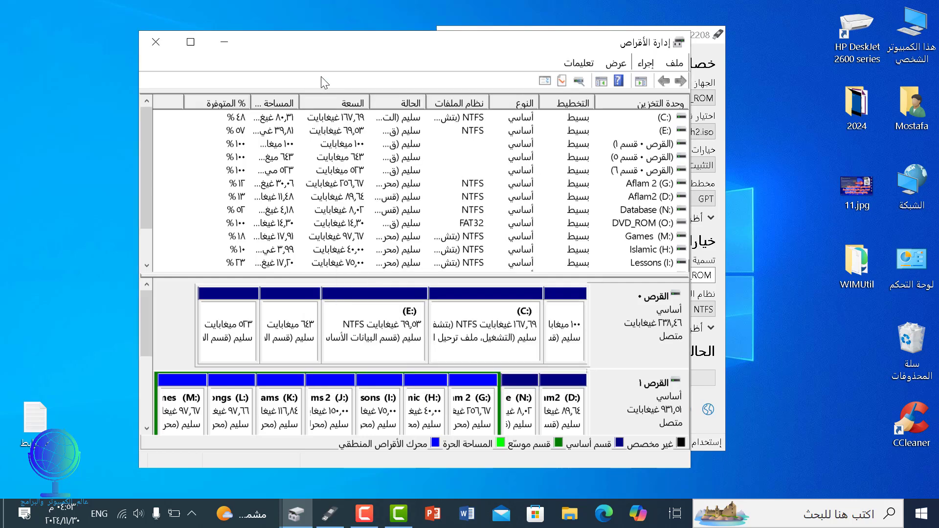
click(156, 42)
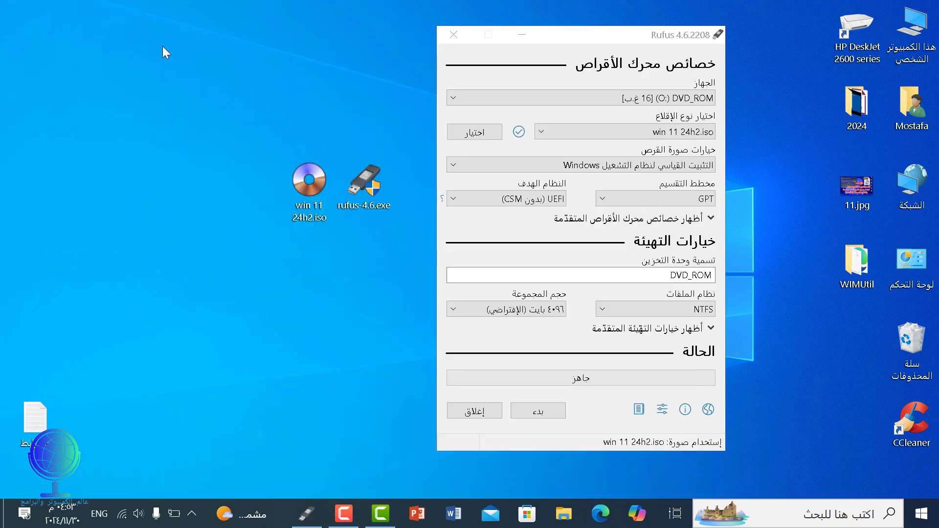
Write win 11 24h2.iso to DVD_ROM (O:) with automatic BitLocker encryption disabled, accept the data erasure, and close Rufus upon completion.
drag(607, 33, 582, 30)
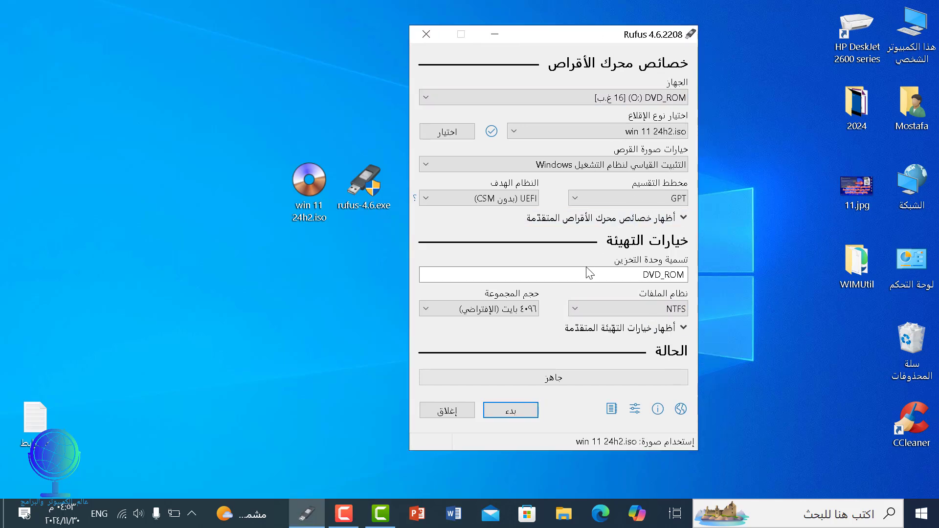
click(514, 410)
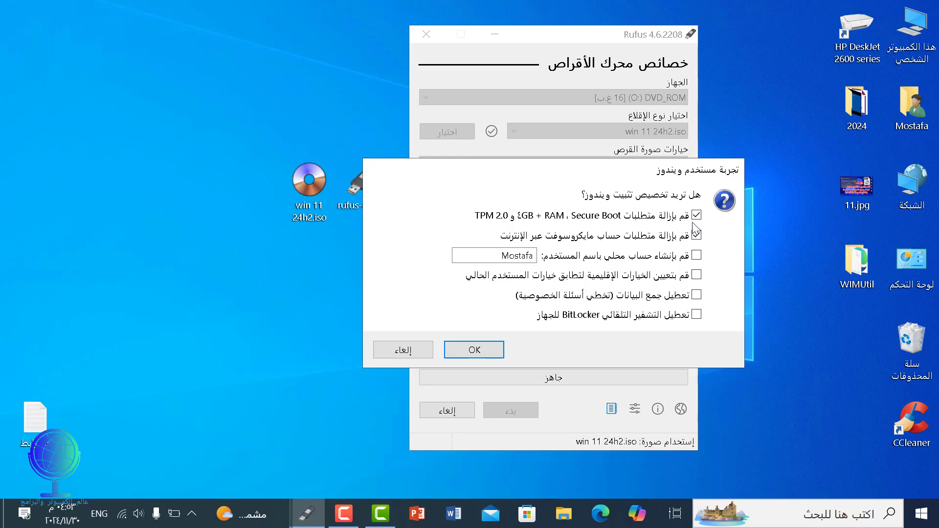
click(699, 318)
click(486, 348)
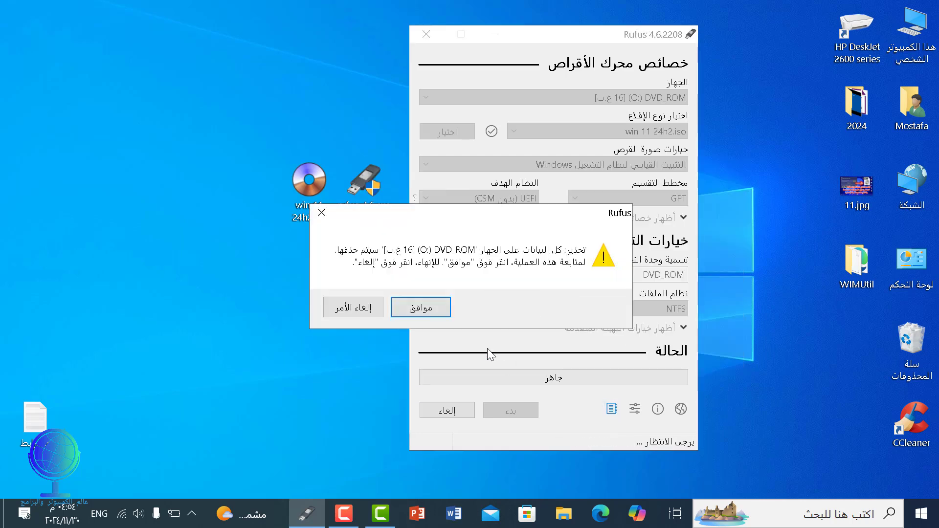
click(425, 315)
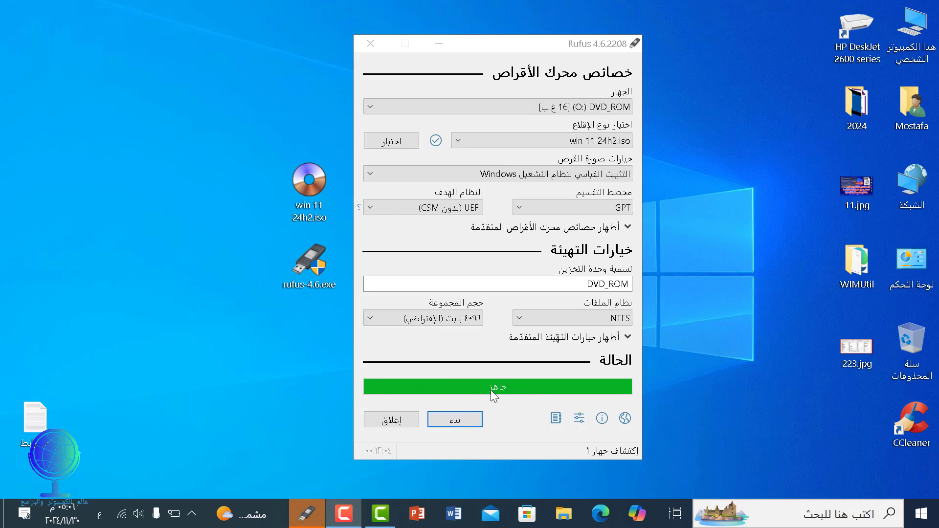
click(397, 418)
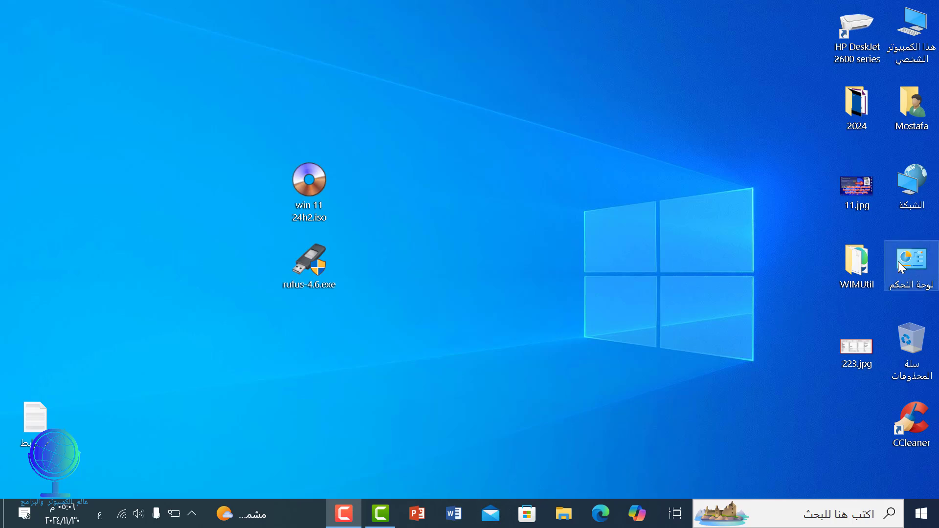
Move the WIMUtil folder to the middle of the desktop and delete it.
drag(856, 264, 553, 187)
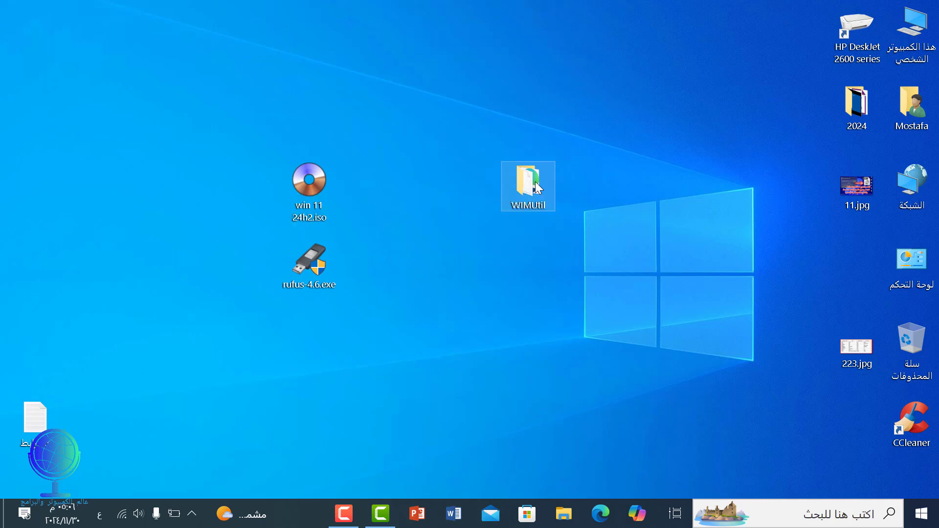
right_click(538, 188)
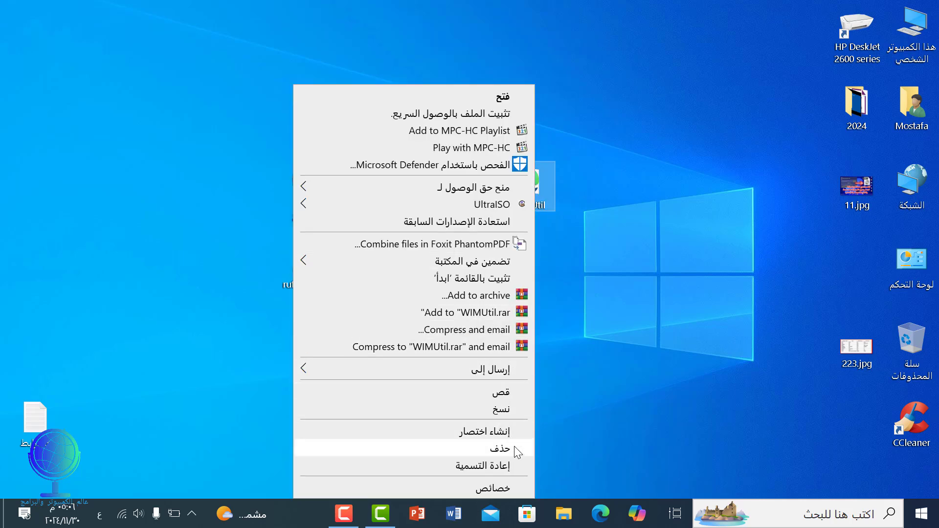
key(Escape)
key(Delete)
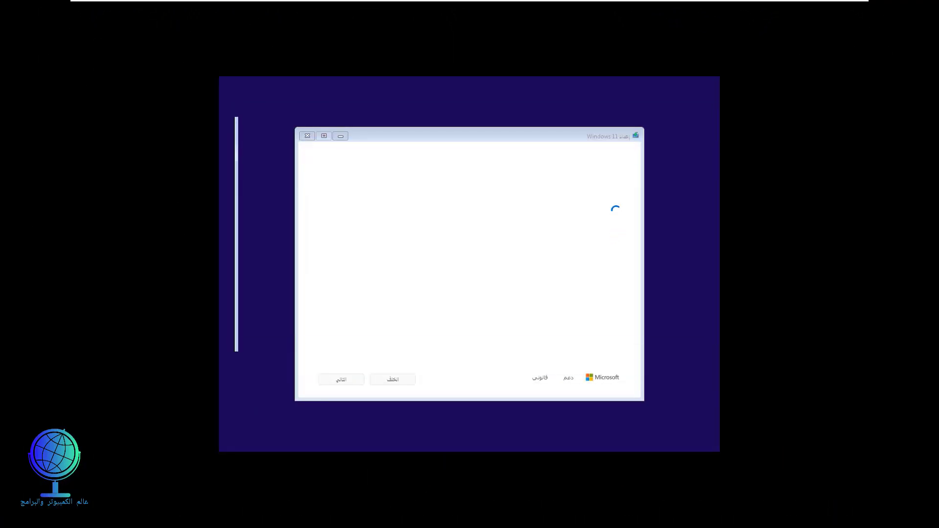
key(shift+F10)
click(450, 227)
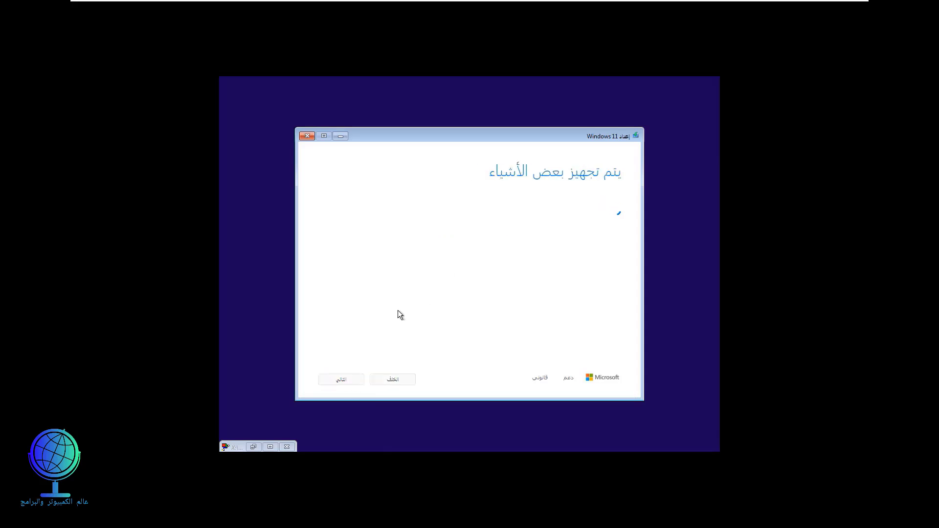